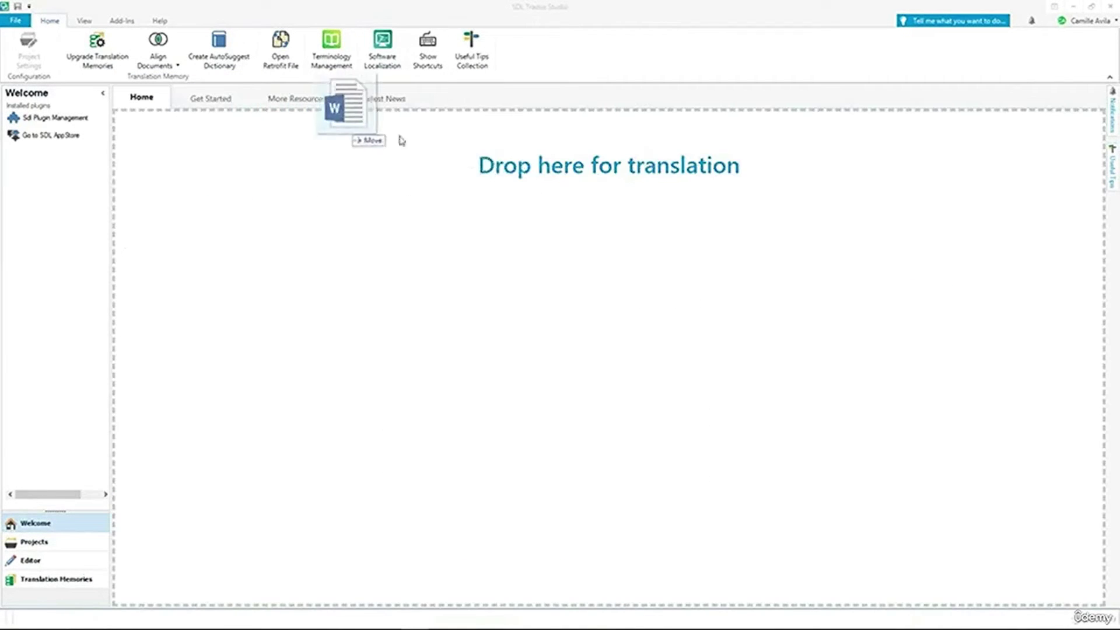
- Open French Source Document.docx for translation as a single document, with French (France) as source and English (United States) as target
{"action": "left_click_drag", "start_coordinate": [360, 130], "coordinate": [506, 213]}
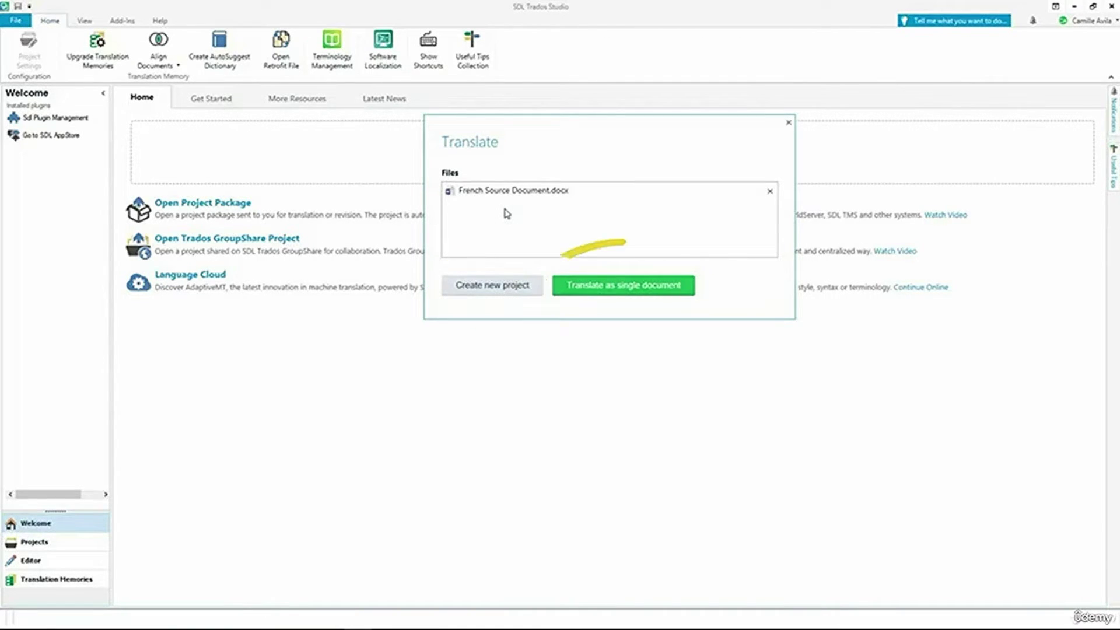
{"action": "left_click", "coordinate": [571, 288]}
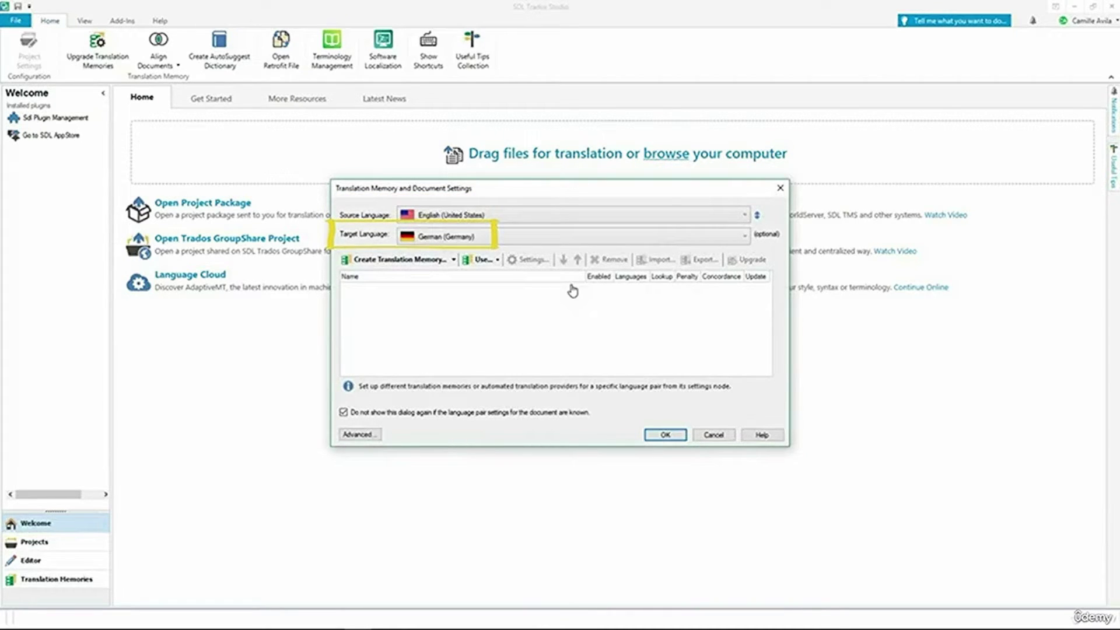
{"action": "left_click", "coordinate": [623, 219]}
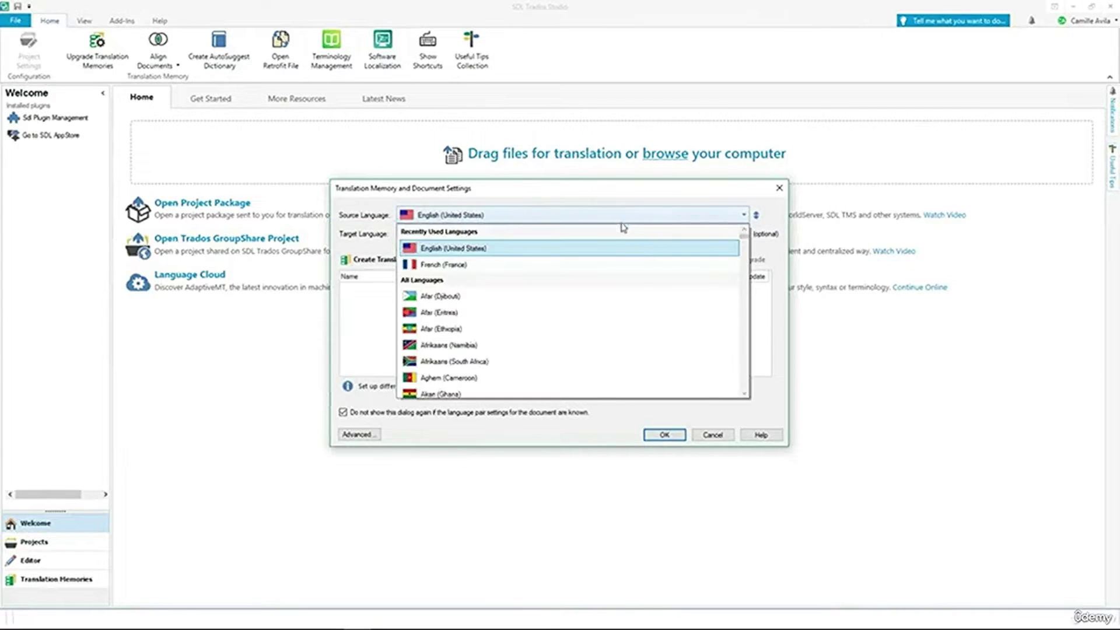
{"action": "left_click", "coordinate": [615, 270]}
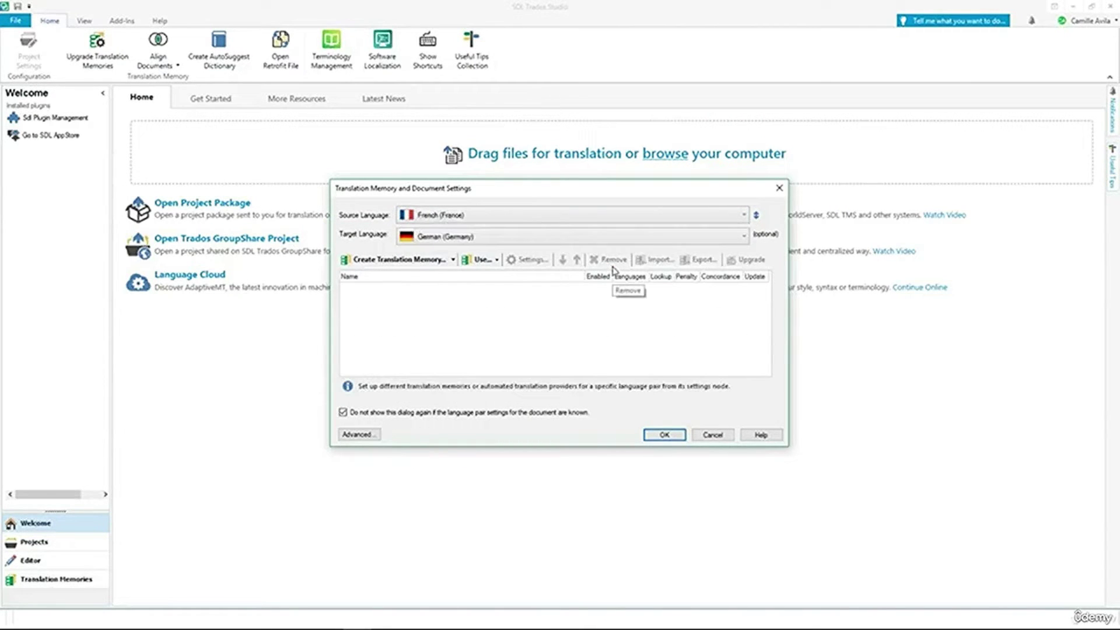
{"action": "left_click", "coordinate": [649, 237]}
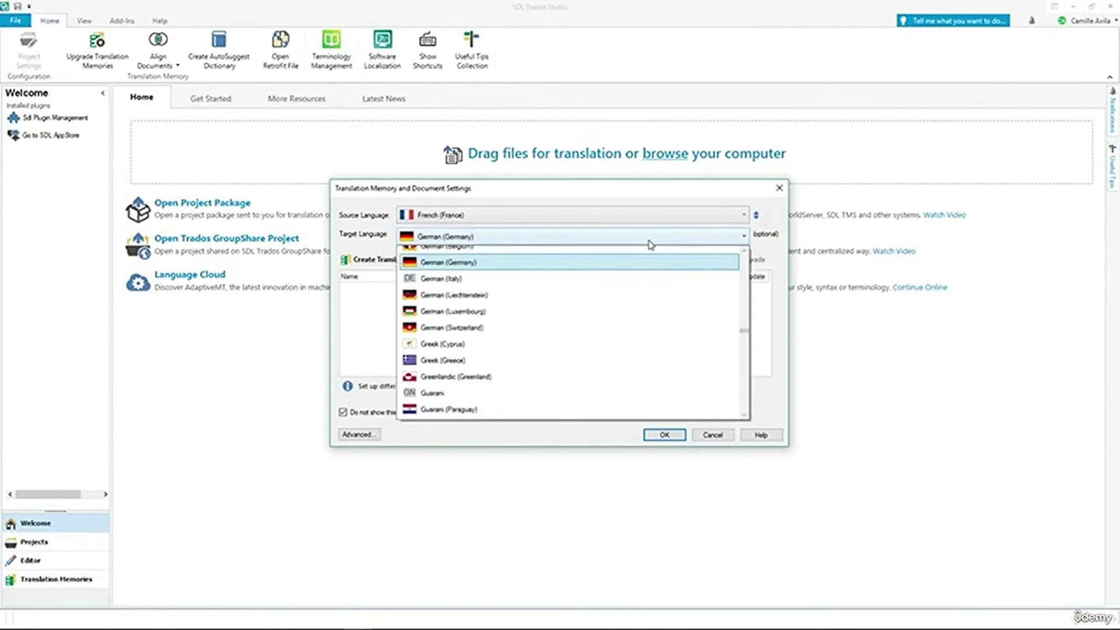
{"action": "scroll", "coordinate": [740, 326], "scroll_direction": "up", "scroll_amount": 10}
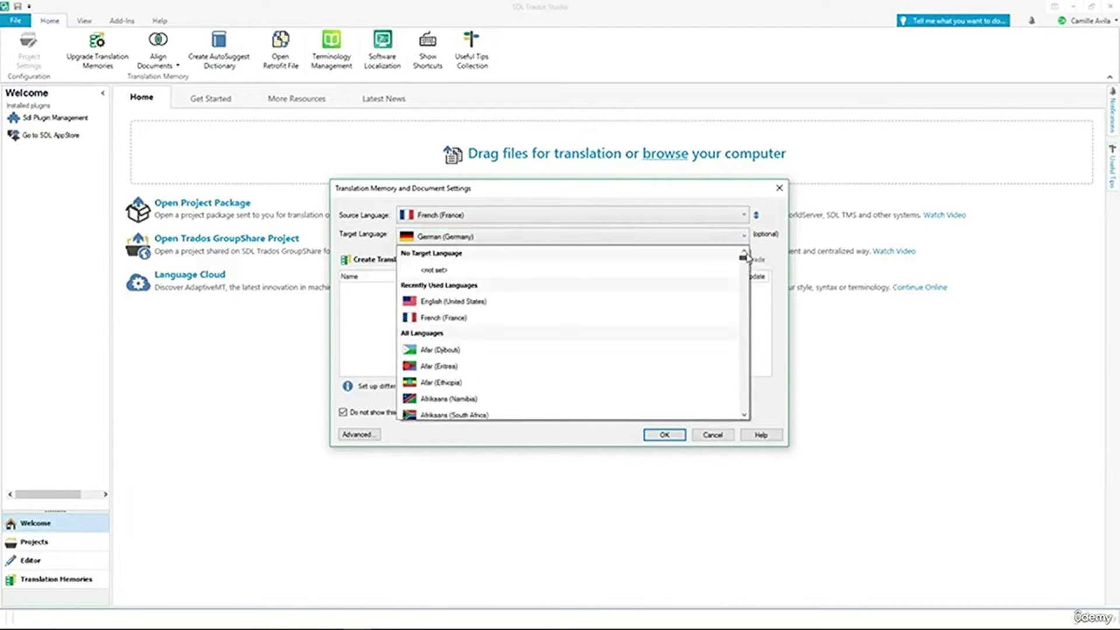
{"action": "left_click", "coordinate": [548, 303]}
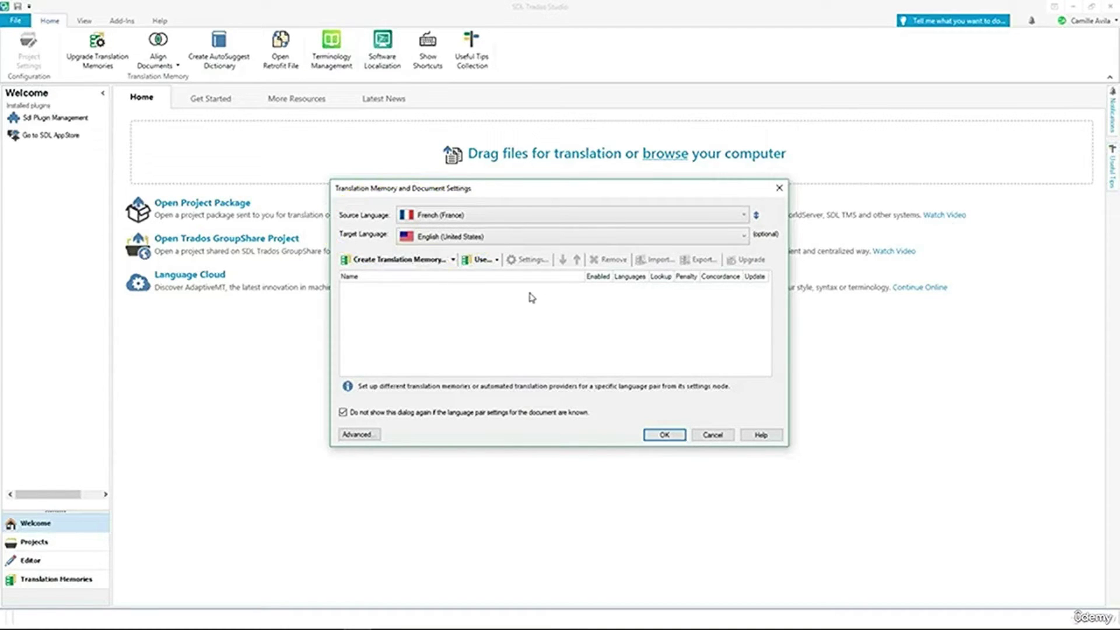
- Add the file-based translation memory French-English.sdltm and accept the document settings to open the file for editing
{"action": "left_click", "coordinate": [495, 260]}
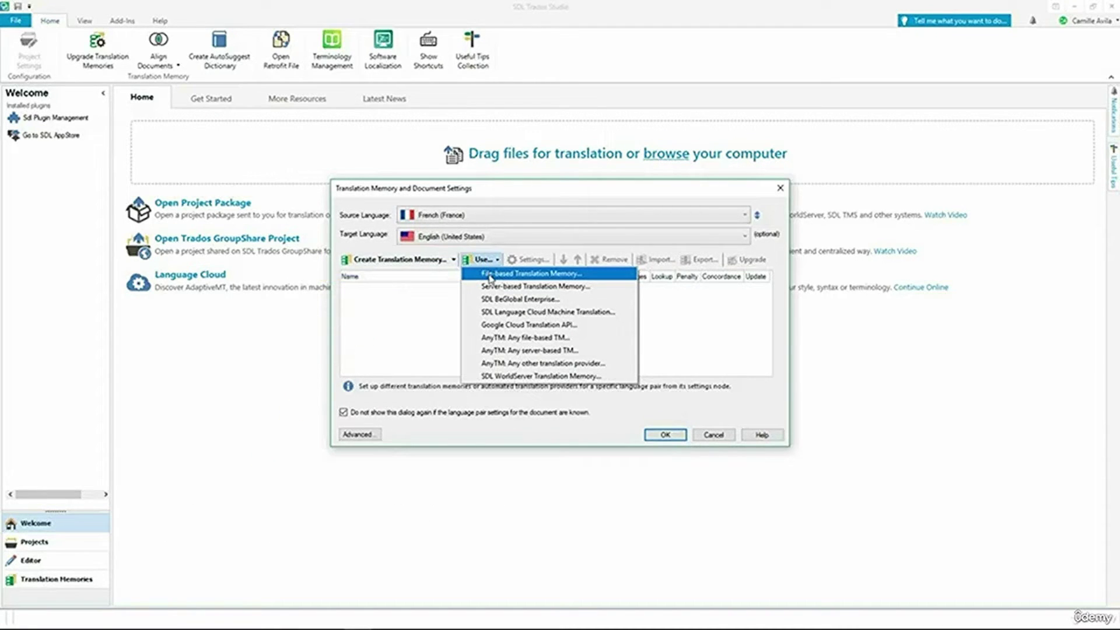
{"action": "left_click", "coordinate": [488, 274]}
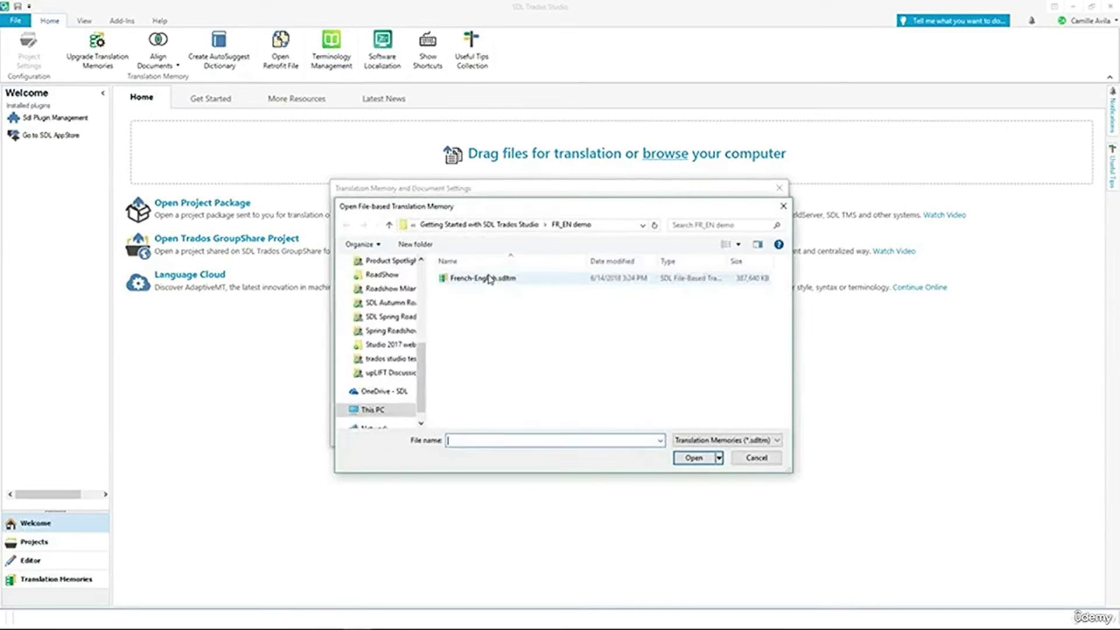
{"action": "left_click", "coordinate": [563, 281]}
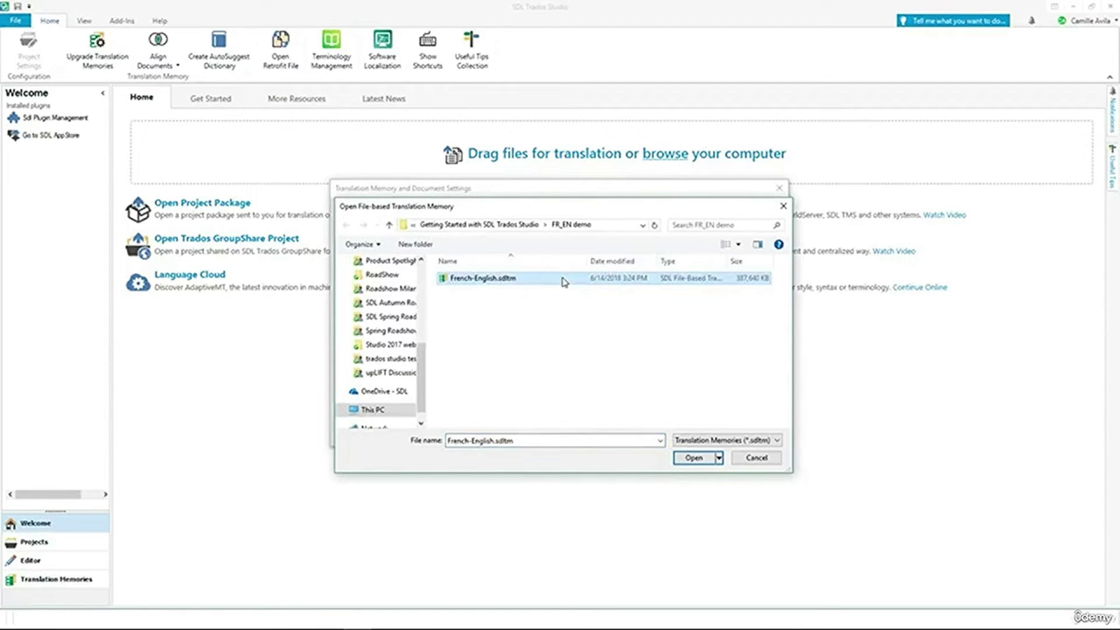
{"action": "left_click", "coordinate": [692, 459]}
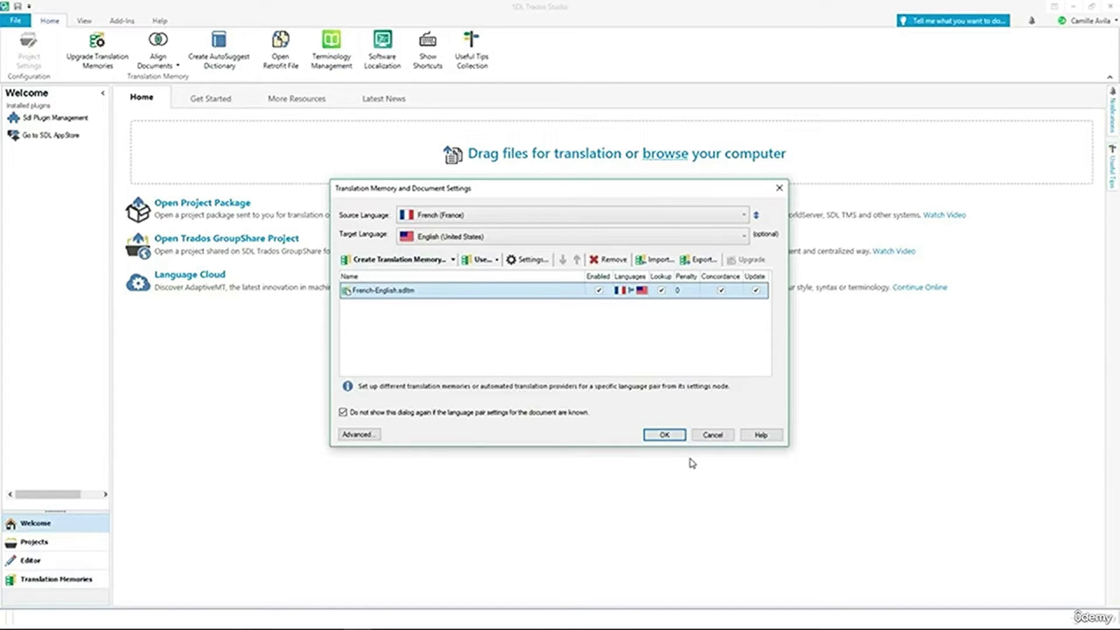
{"action": "left_click", "coordinate": [664, 435]}
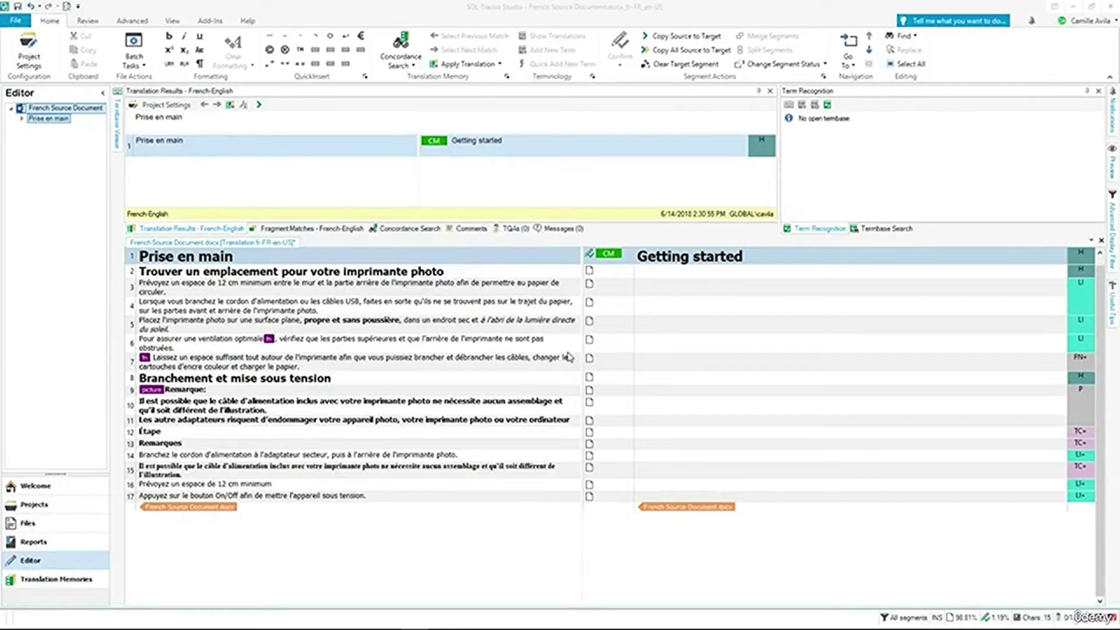
- Confirm segment 1, complete segment 2 as "Finding a location for your photo printer", and confirm it
{"action": "left_click", "coordinate": [745, 256]}
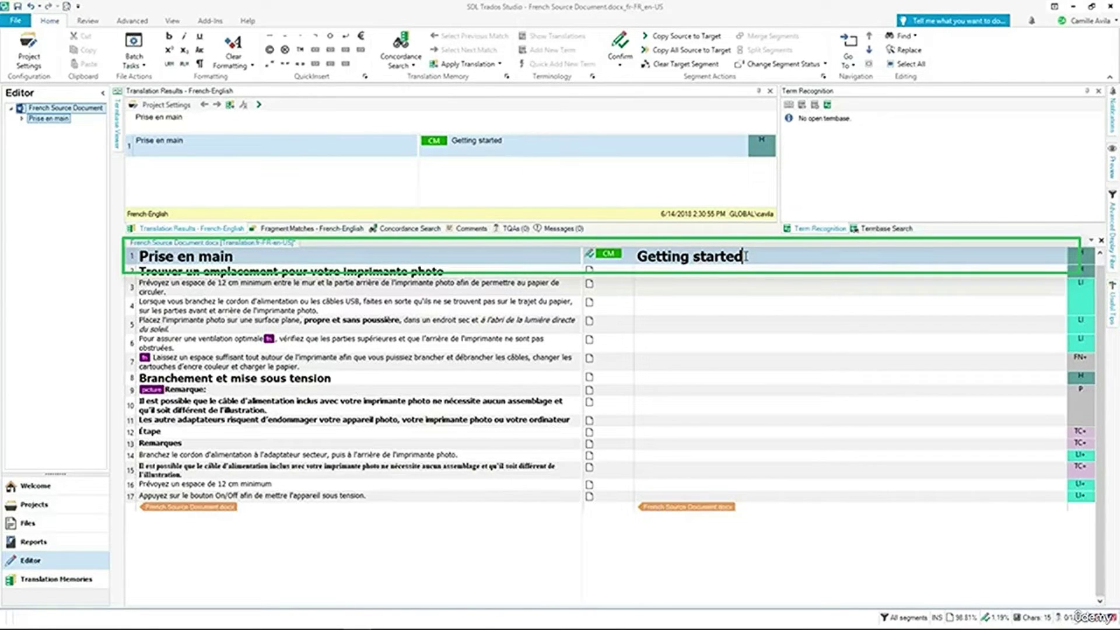
{"action": "key", "text": "ctrl+Return"}
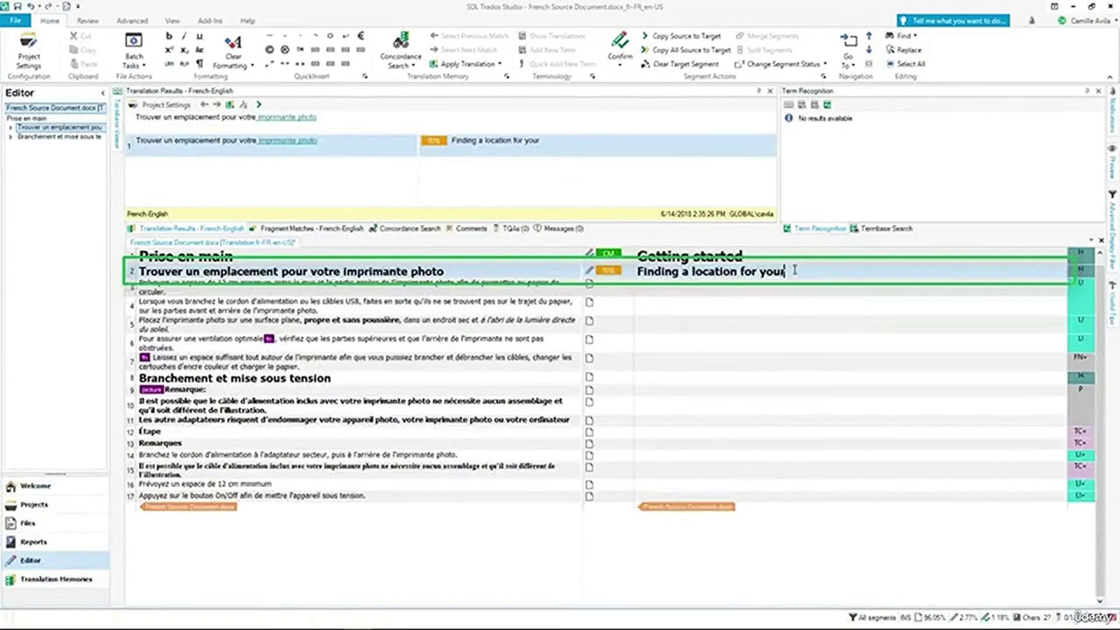
{"action": "type", "text": "ph"}
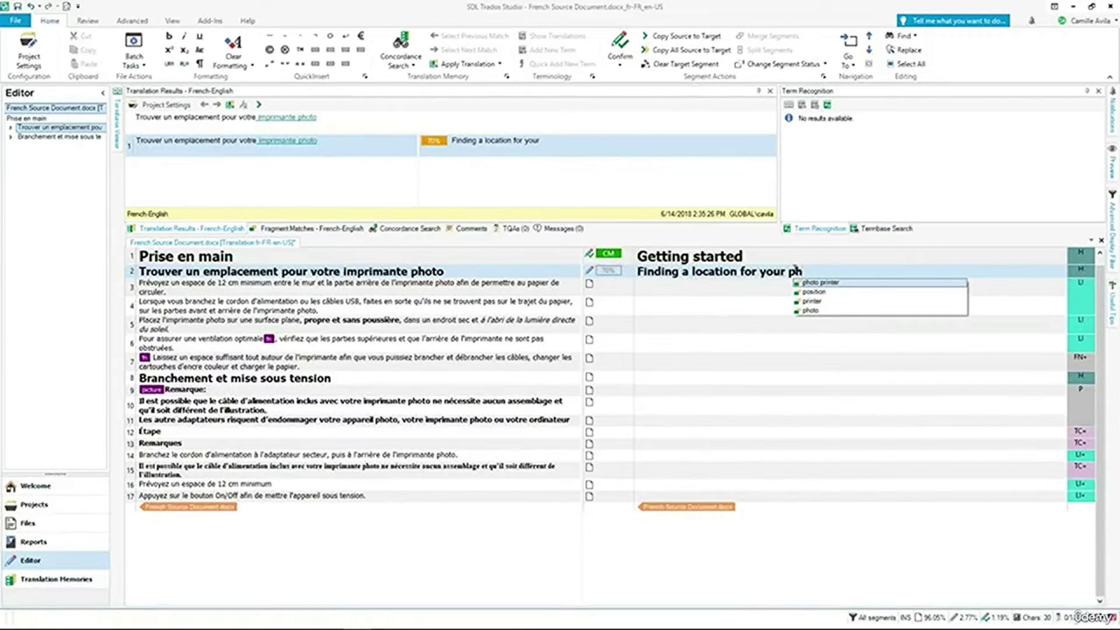
{"action": "type", "text": "oto"}
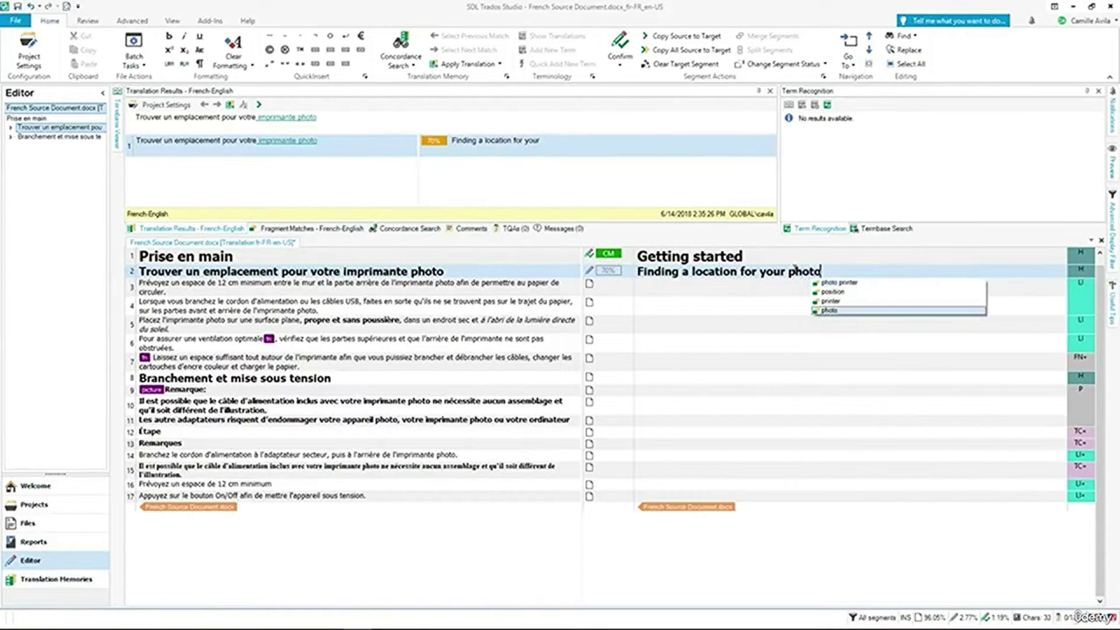
{"action": "type", "text": " printer"}
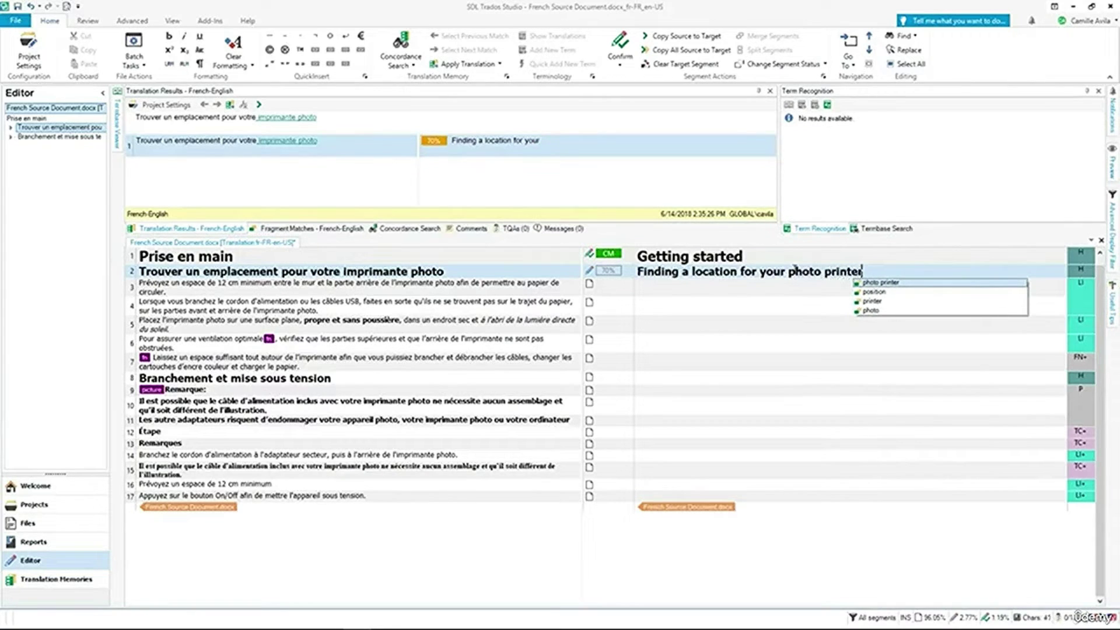
{"action": "key", "text": "ctrl+Return"}
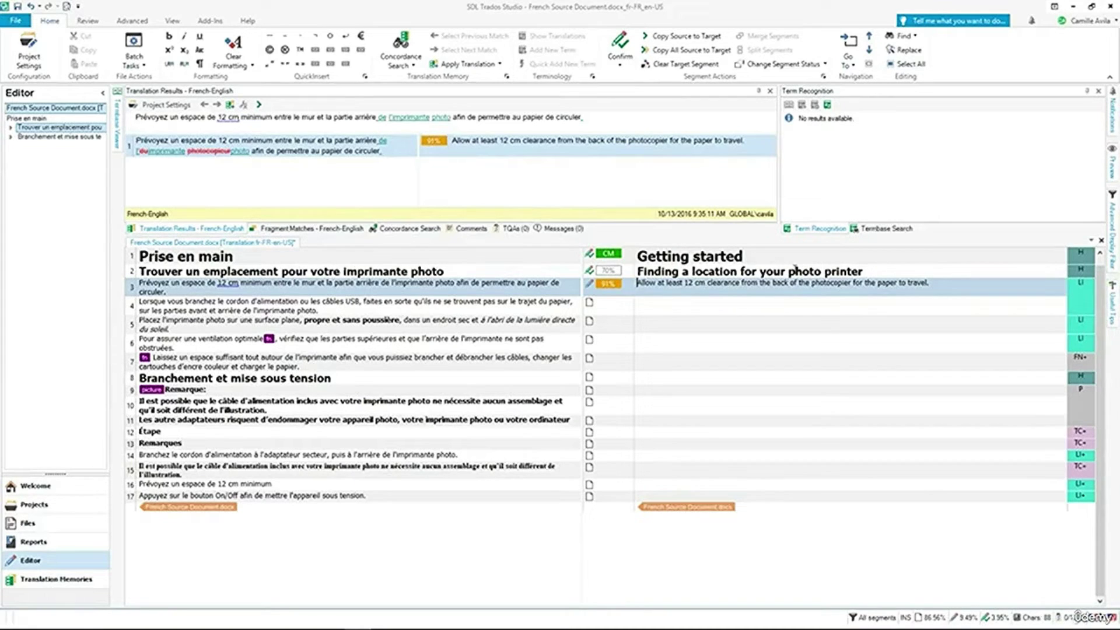
- Replace "photocopier" in segment 3's translation with the suggested term "photo printer"
{"action": "left_click", "coordinate": [850, 282]}
{"action": "key", "text": "BackSpace"}
{"action": "key", "text": "BackSpace"}
{"action": "key", "text": "BackSpace"}
{"action": "key", "text": "BackSpace"}
{"action": "key", "text": "BackSpace"}
{"action": "key", "text": "BackSpace"}
{"action": "key", "text": "BackSpace"}
{"action": "key", "text": "BackSpace"}
{"action": "key", "text": "BackSpace"}
{"action": "key", "text": "BackSpace"}
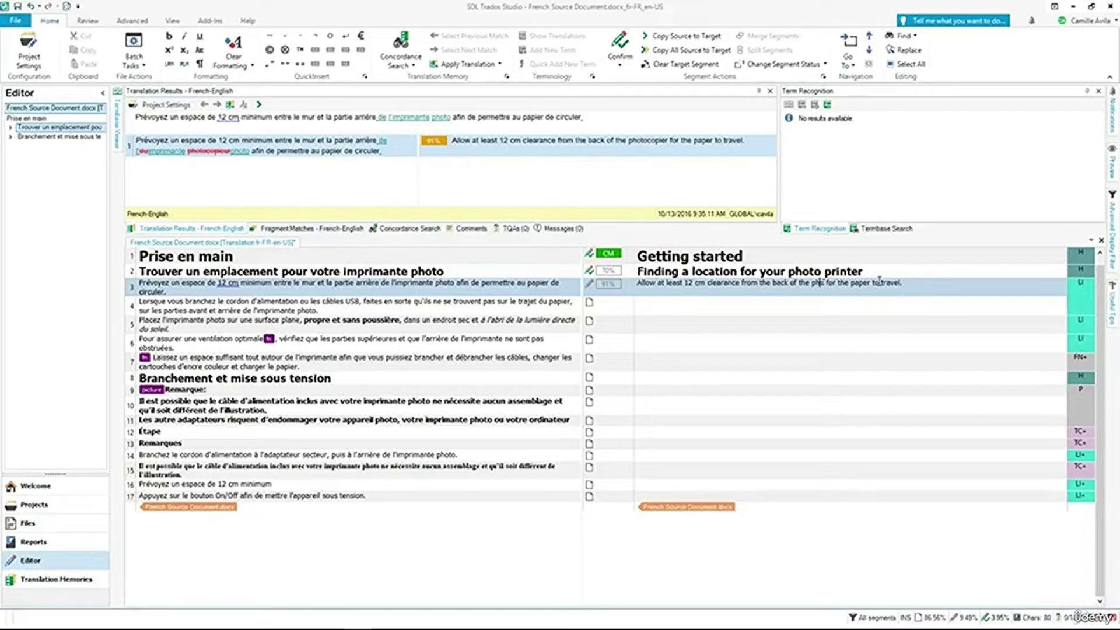
{"action": "key", "text": "BackSpace"}
{"action": "key", "text": "BackSpace"}
{"action": "type", "text": "p"}
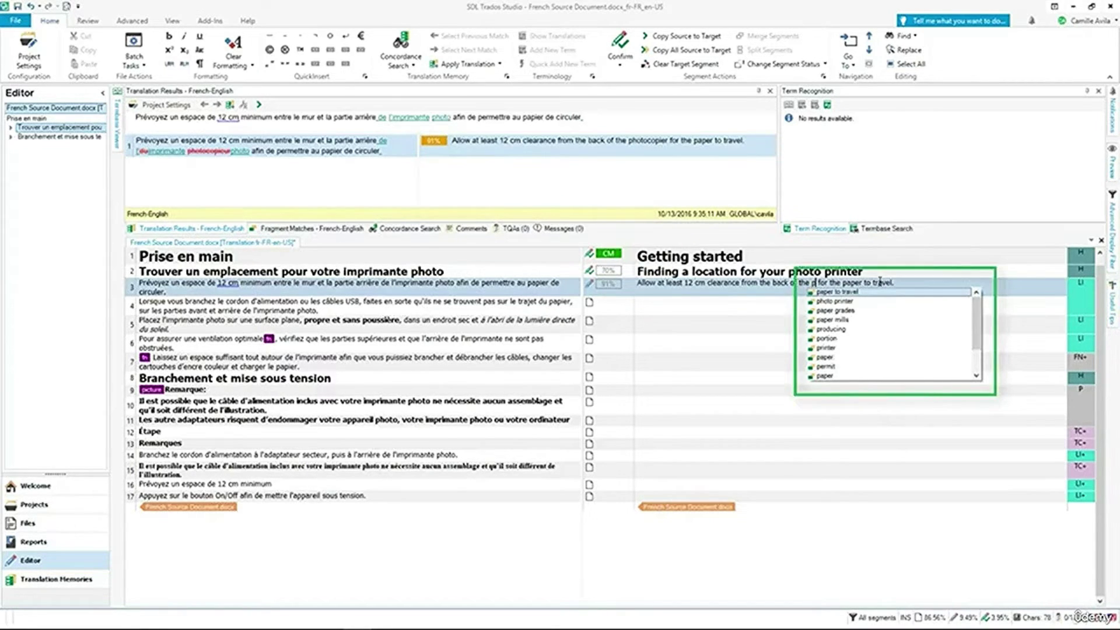
{"action": "mouse_move", "coordinate": [974, 315]}
{"action": "left_mouse_down"}
{"action": "mouse_move", "coordinate": [973, 331]}
{"action": "mouse_move", "coordinate": [974, 300]}
{"action": "left_mouse_up"}
{"action": "type", "text": "hoto"}
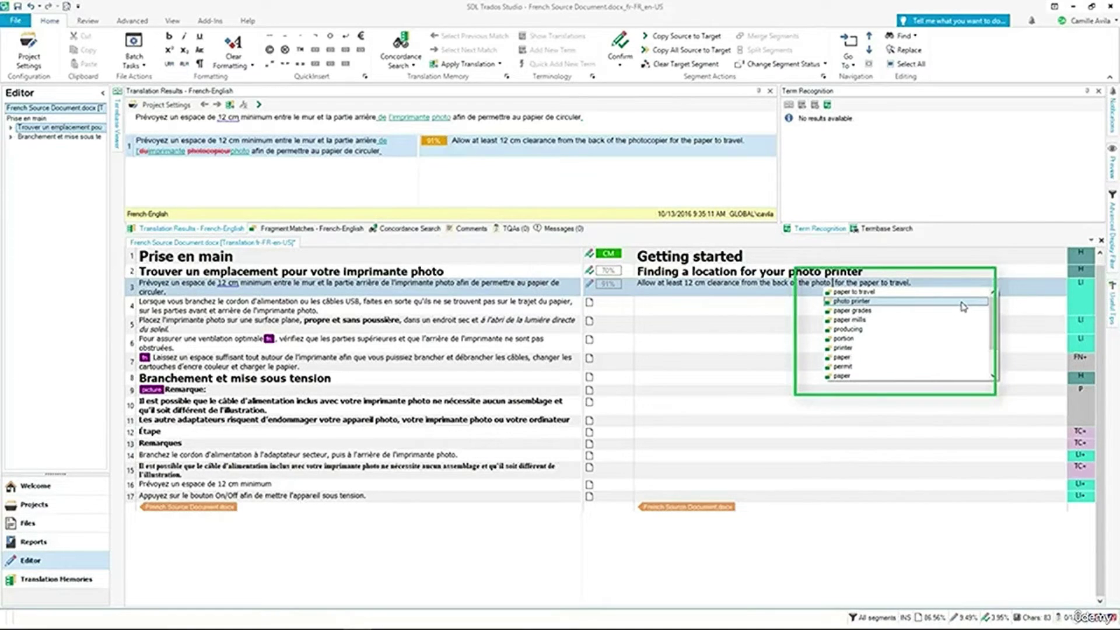
{"action": "key", "text": "Down"}
{"action": "key", "text": "Down"}
{"action": "key", "text": "Down"}
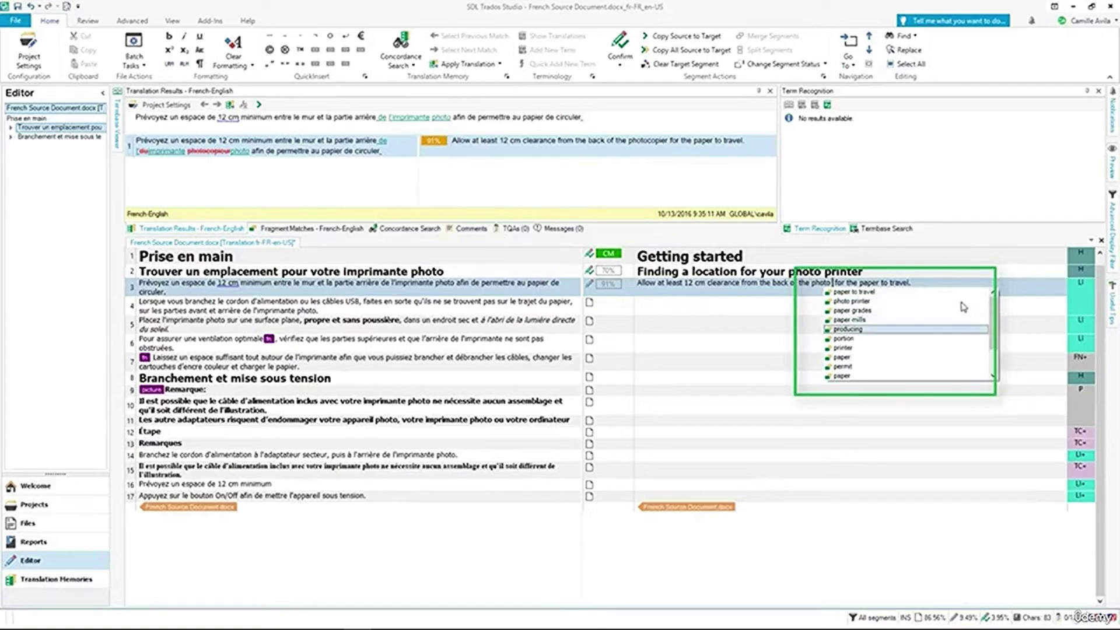
{"action": "key", "text": "Up"}
{"action": "key", "text": "Up"}
{"action": "key", "text": "Up"}
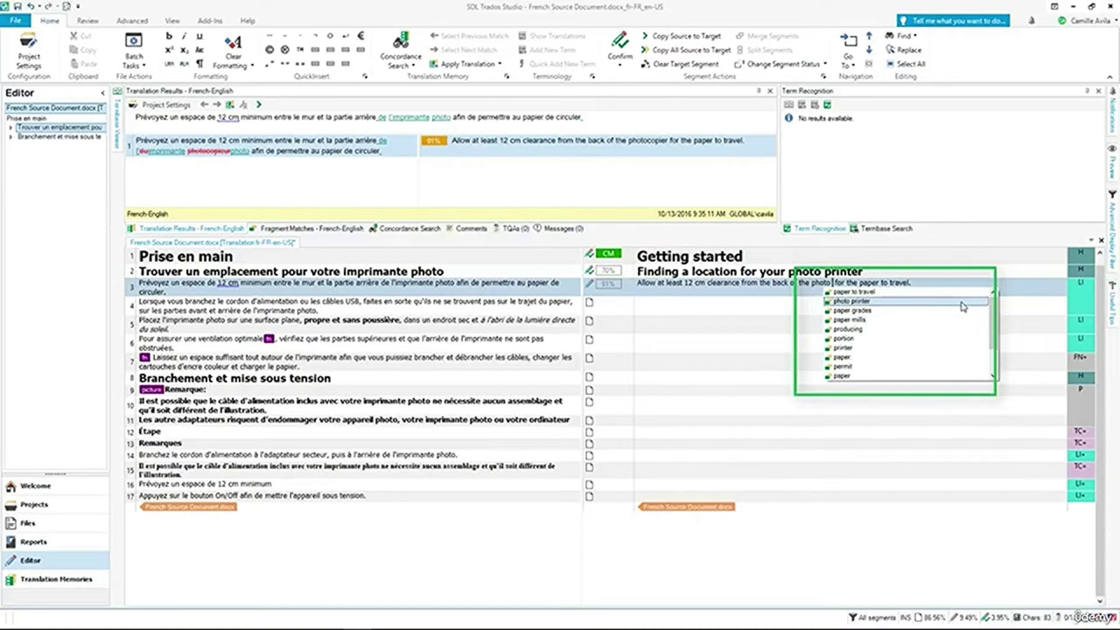
{"action": "key", "text": "Return"}
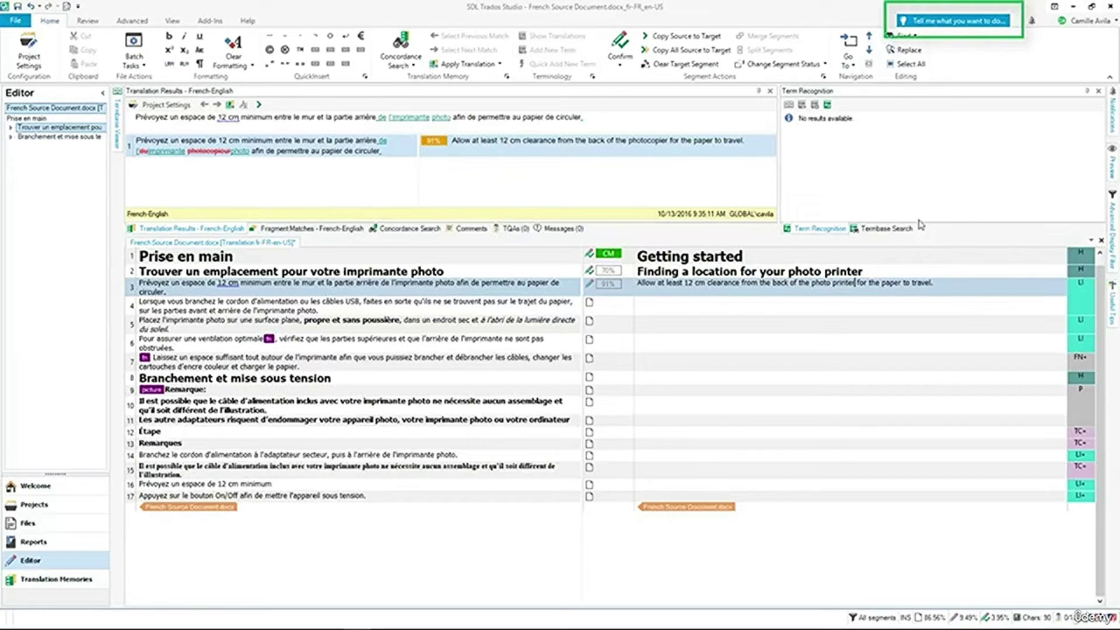
- Find the project termbase settings by searching commands for "termbase", and add the file-based termbase Printer.sdltb to the project
{"action": "left_click", "coordinate": [960, 23]}
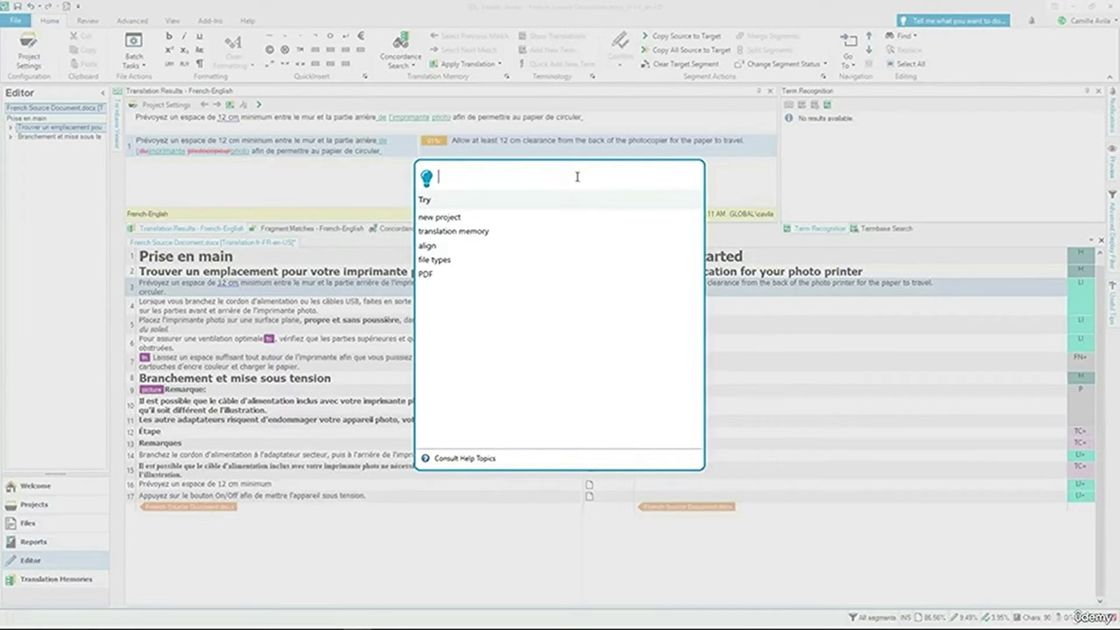
{"action": "type", "text": "termbase"}
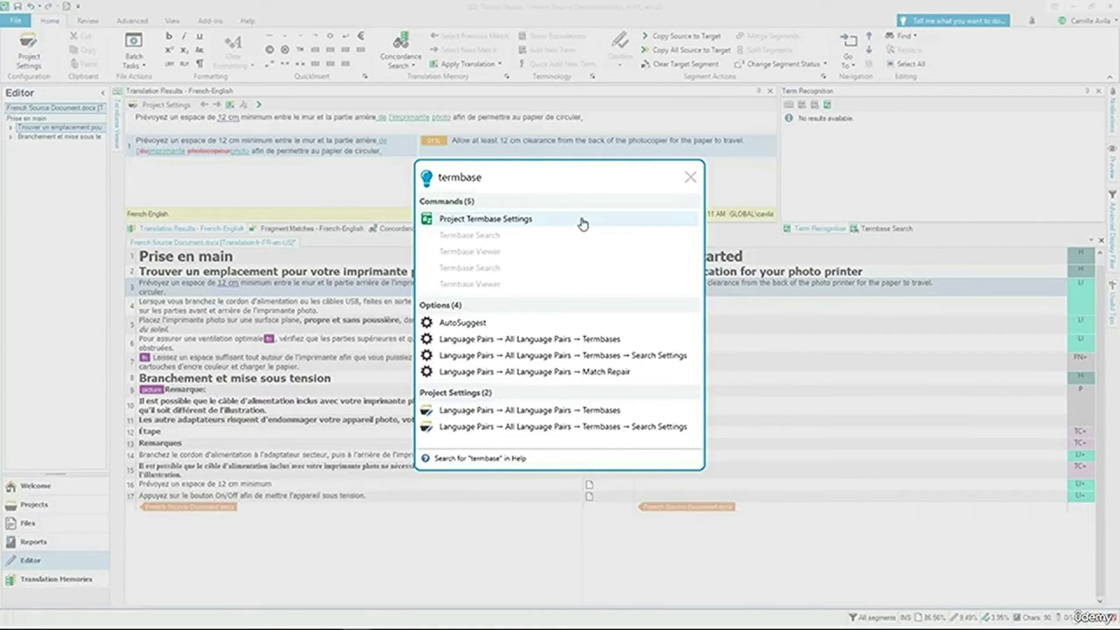
{"action": "left_click", "coordinate": [583, 223]}
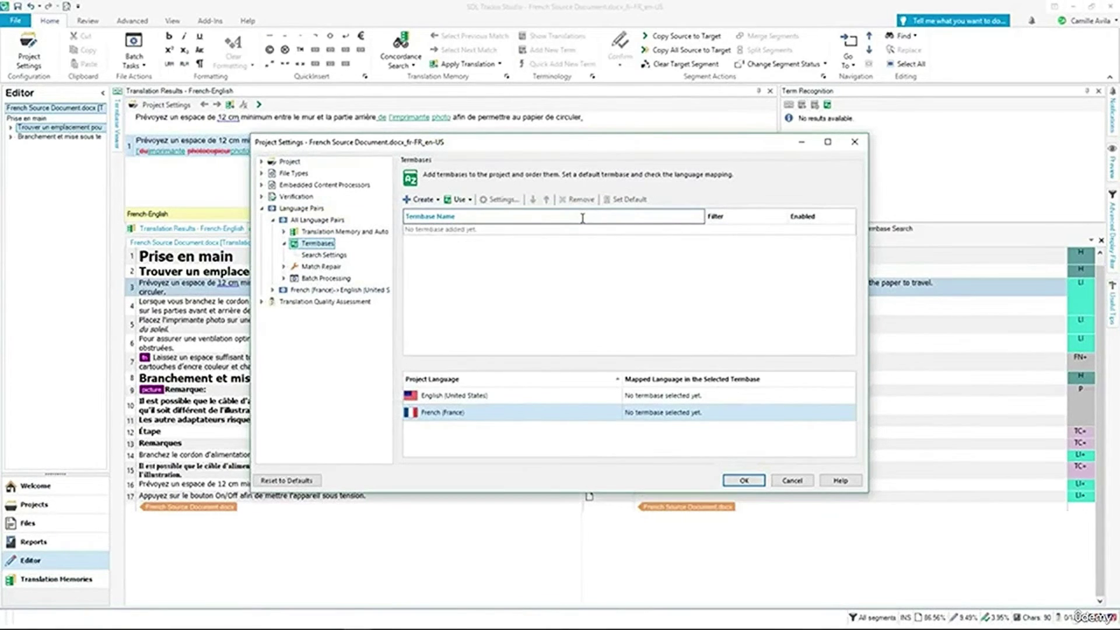
{"action": "left_click", "coordinate": [459, 199]}
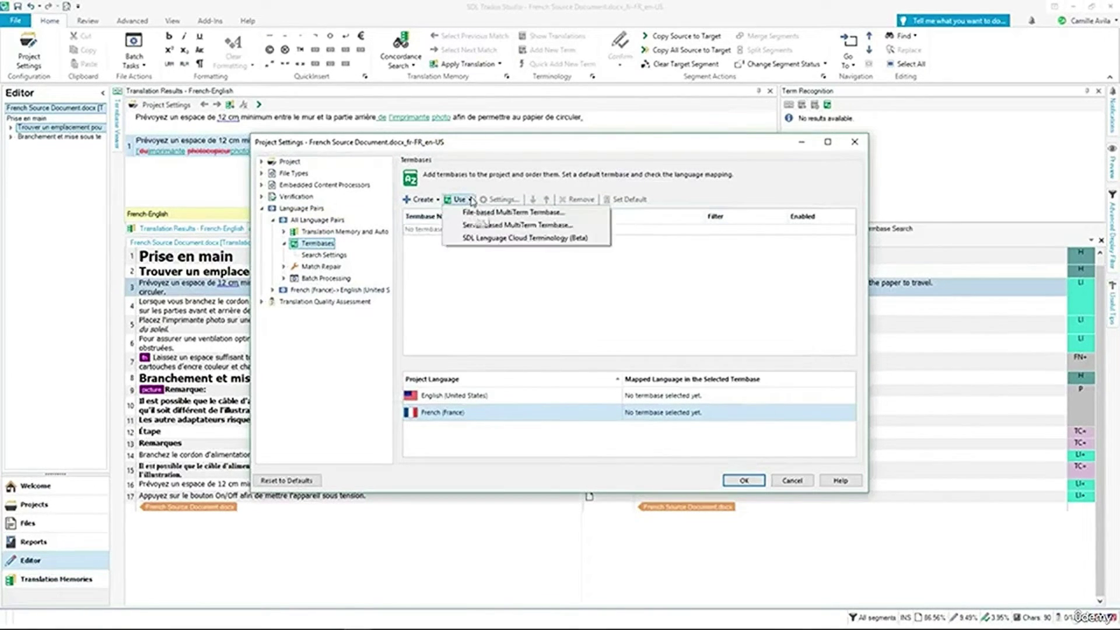
{"action": "left_click", "coordinate": [574, 213]}
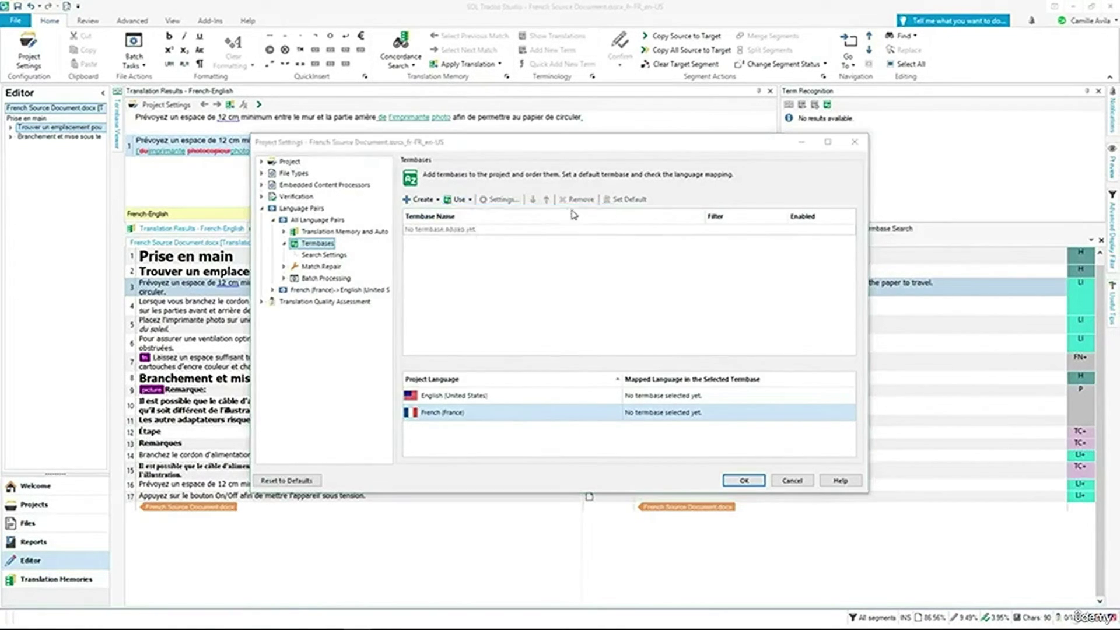
{"action": "left_click", "coordinate": [553, 233]}
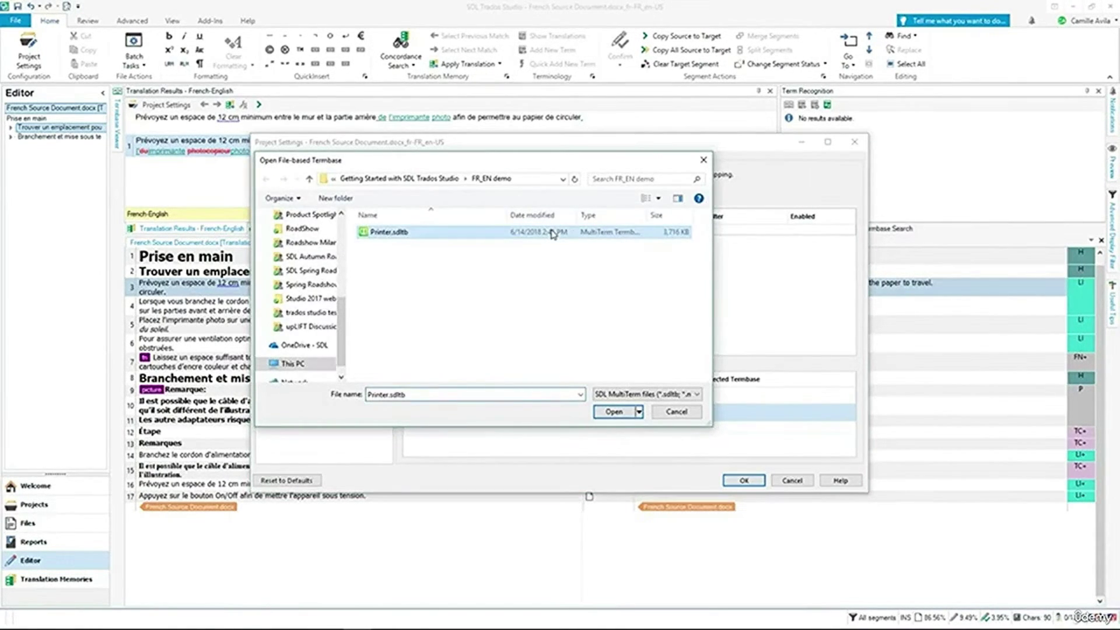
{"action": "left_click", "coordinate": [611, 412]}
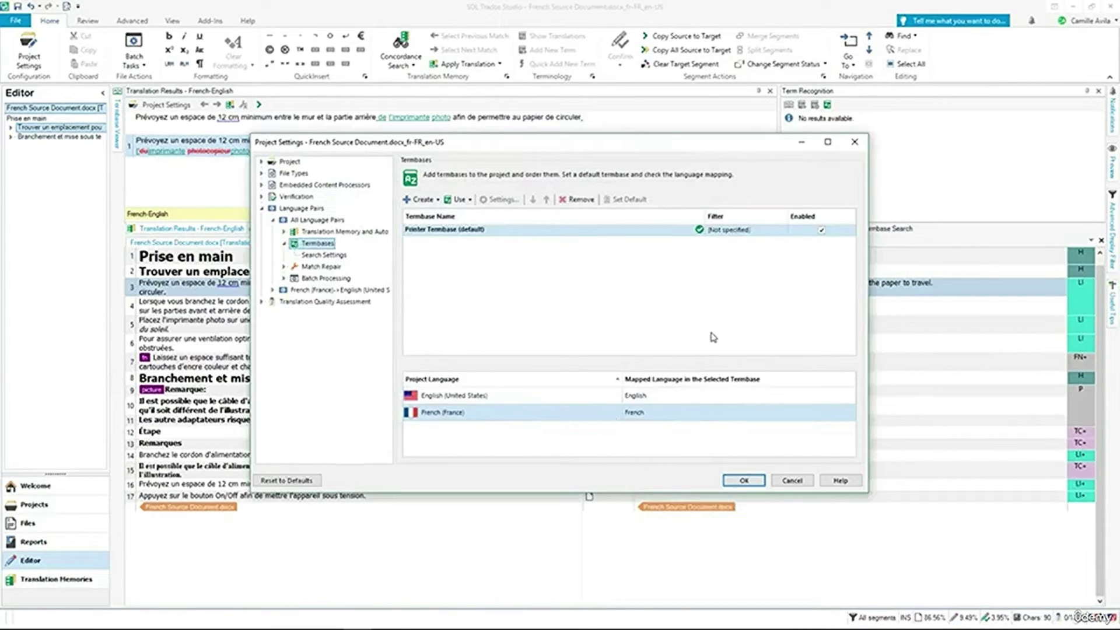
{"action": "left_click", "coordinate": [752, 482]}
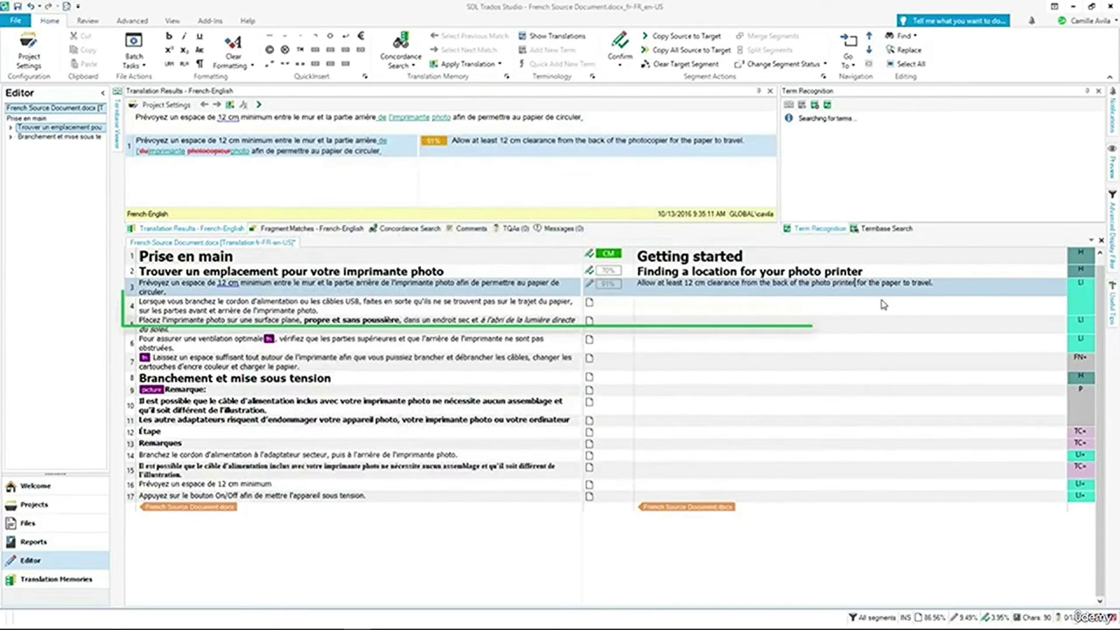
- Confirm segment 3 and insert "or USB cables" after "When connecting power" in segment 4's translation
{"action": "left_click", "coordinate": [947, 284]}
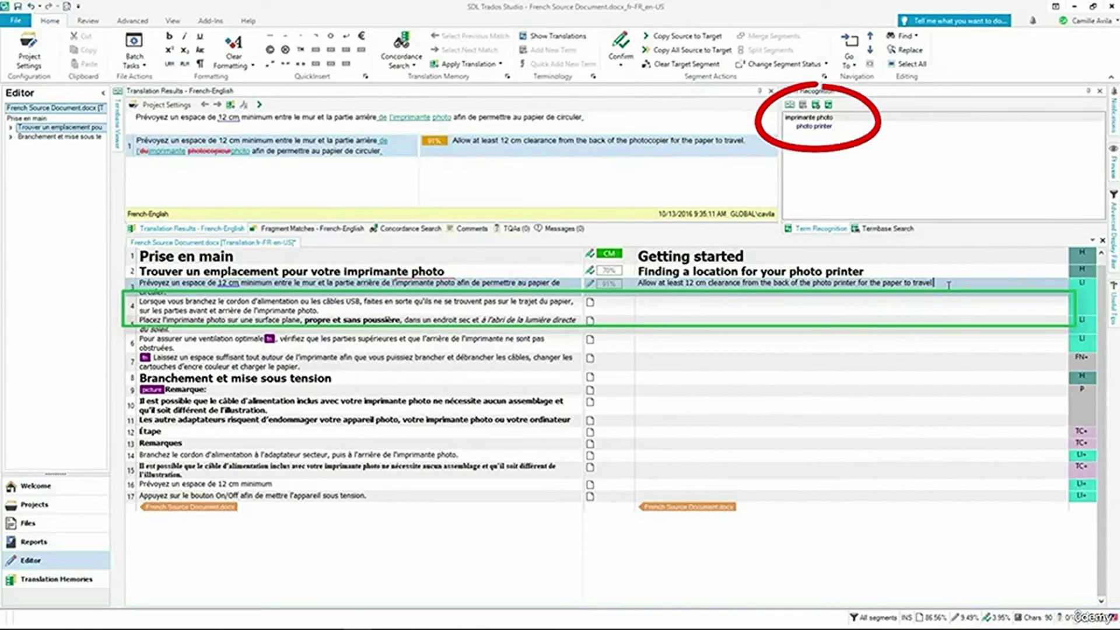
{"action": "key", "text": "ctrl+Return"}
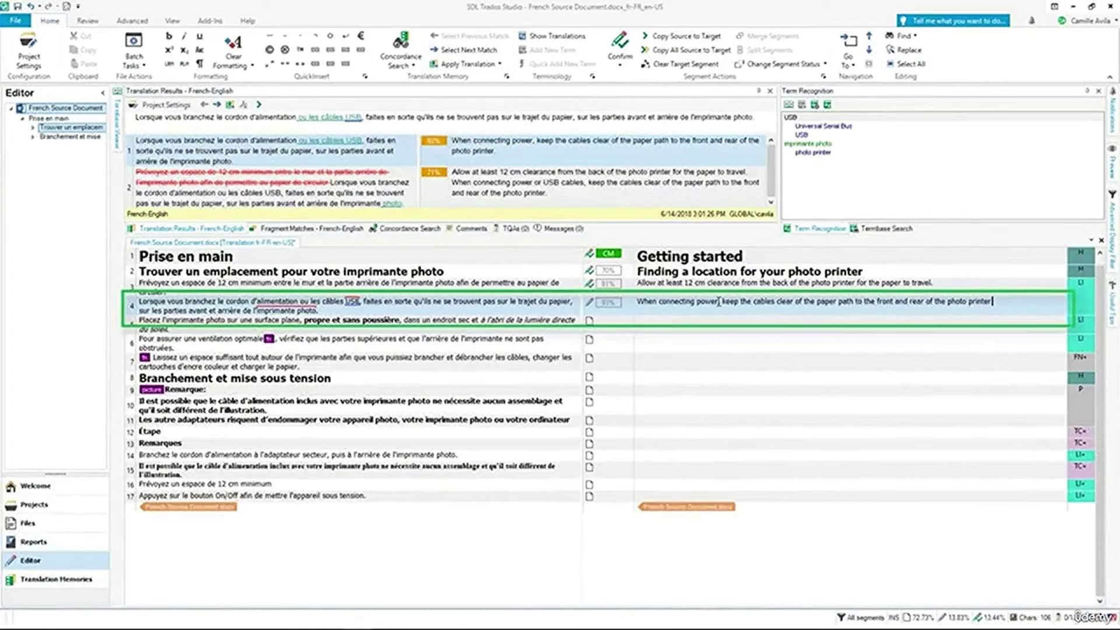
{"action": "left_click", "coordinate": [719, 302]}
{"action": "type", "text": "or"}
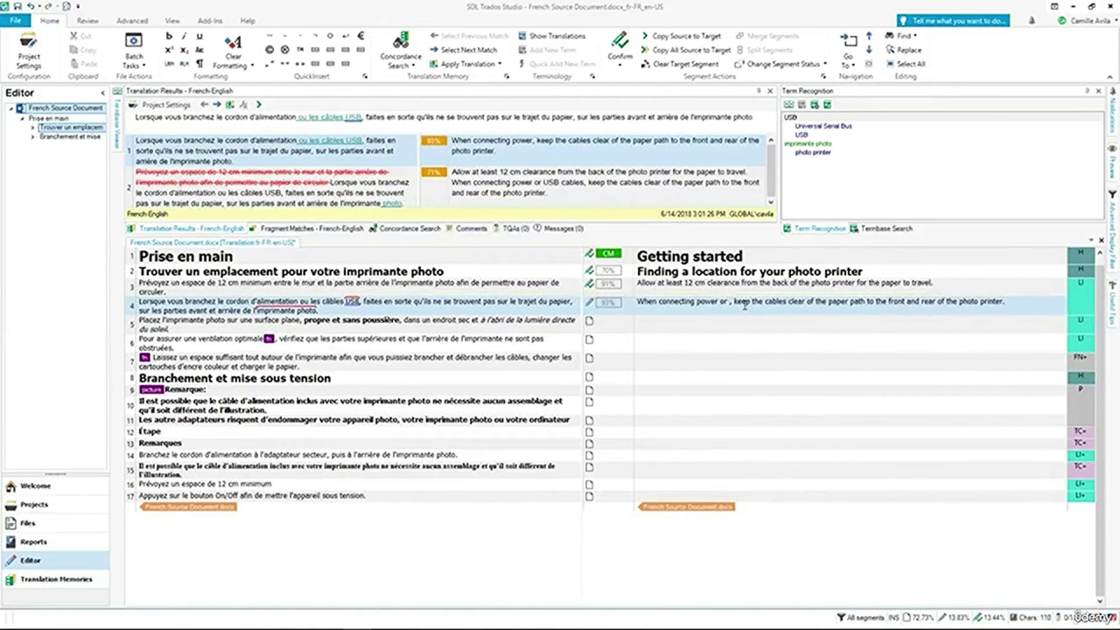
{"action": "type", "text": "USB cables"}
- Quick-add the term pair "câbles USB" and "USB cables" from segment 4 to the termbase
{"action": "left_click_drag", "start_coordinate": [766, 302], "coordinate": [727, 302]}
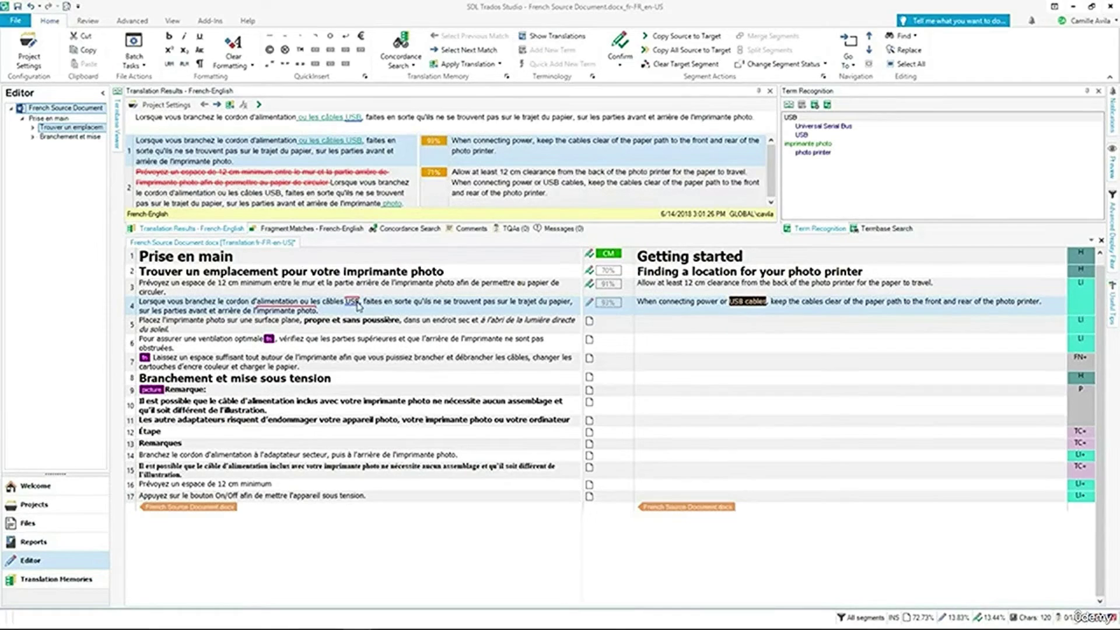
{"action": "left_click_drag", "start_coordinate": [360, 302], "coordinate": [325, 304]}
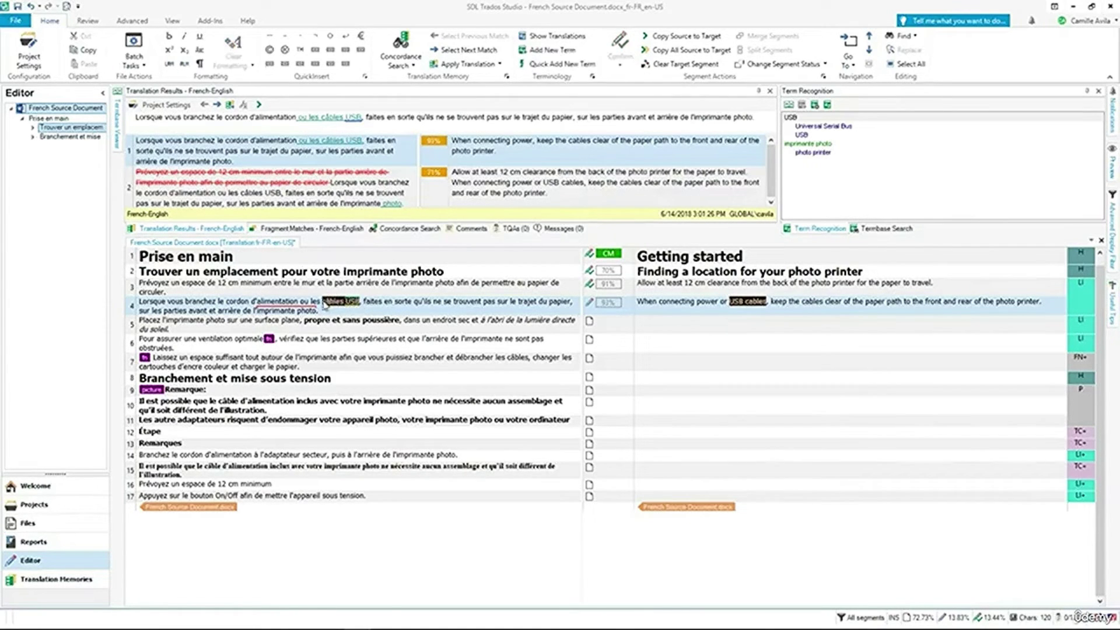
{"action": "right_click", "coordinate": [342, 303]}
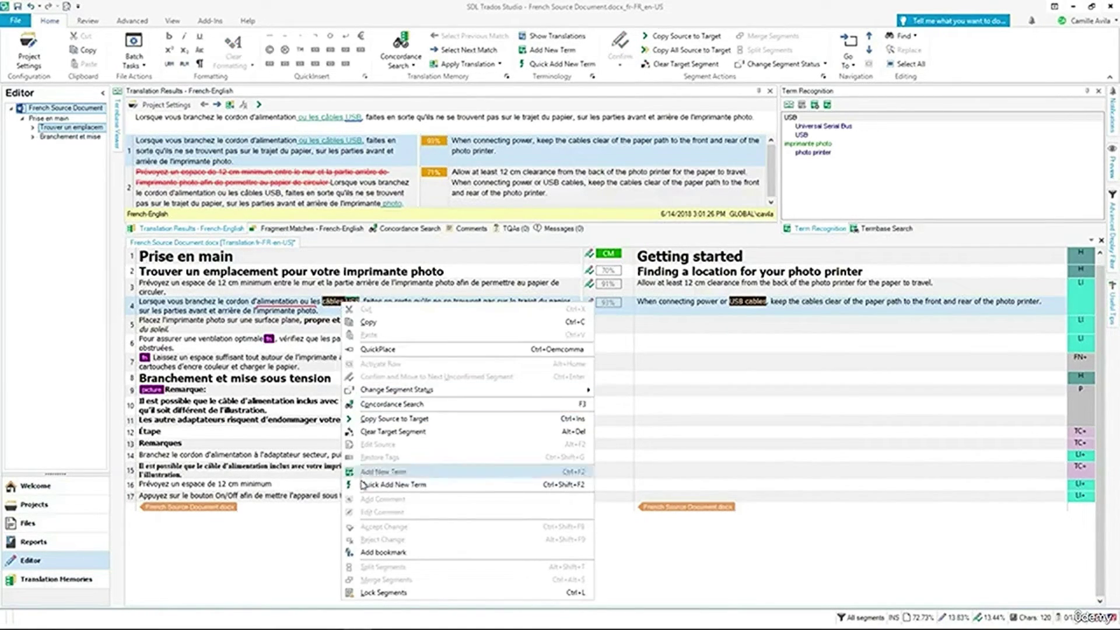
{"action": "left_click", "coordinate": [441, 486]}
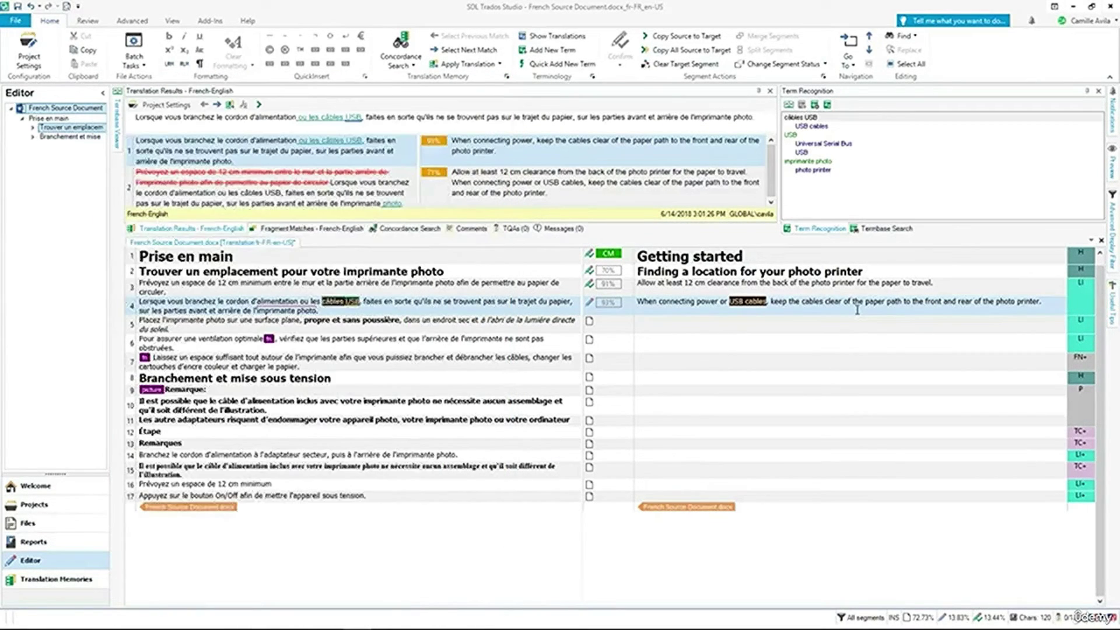
- Replace "digital camera" with the suggested term "photo printer" in segment 10's translation and confirm the segment
{"action": "left_click", "coordinate": [669, 404]}
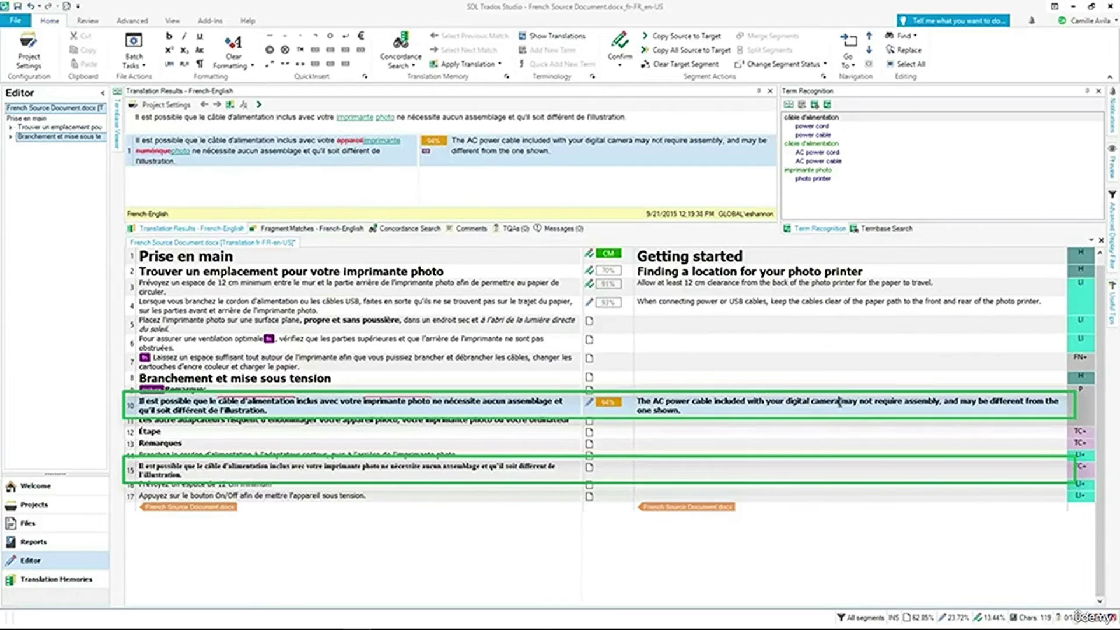
{"action": "key", "text": "BackSpace"}
{"action": "key", "text": "BackSpace"}
{"action": "key", "text": "BackSpace"}
{"action": "key", "text": "BackSpace"}
{"action": "key", "text": "BackSpace"}
{"action": "key", "text": "BackSpace"}
{"action": "key", "text": "BackSpace"}
{"action": "key", "text": "BackSpace"}
{"action": "key", "text": "BackSpace"}
{"action": "key", "text": "BackSpace"}
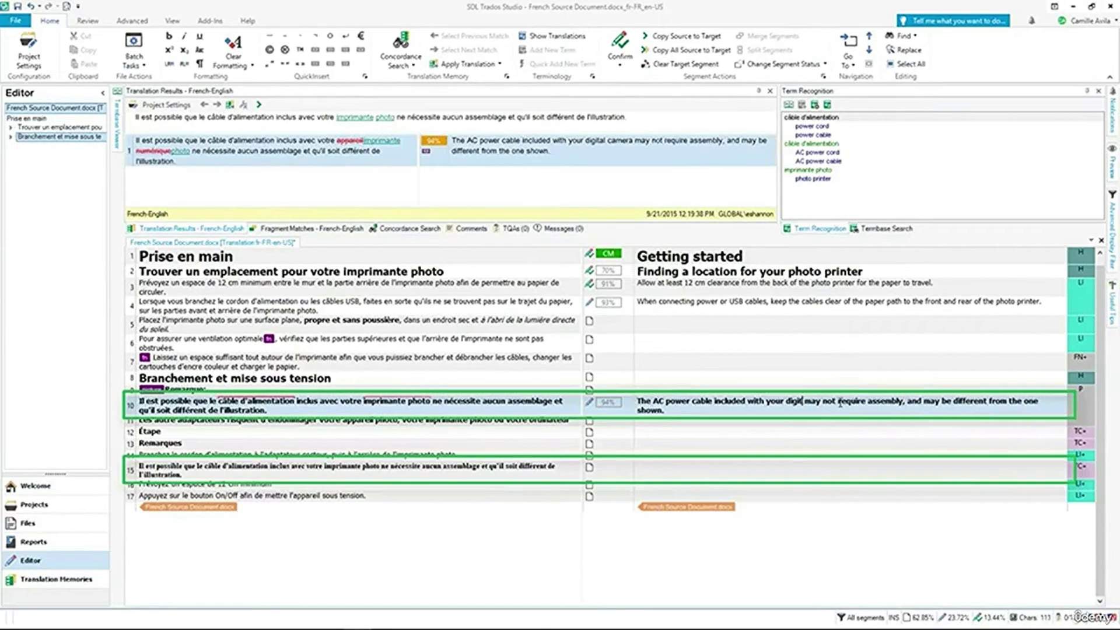
{"action": "key", "text": "BackSpace"}
{"action": "key", "text": "BackSpace"}
{"action": "key", "text": "BackSpace"}
{"action": "key", "text": "BackSpace"}
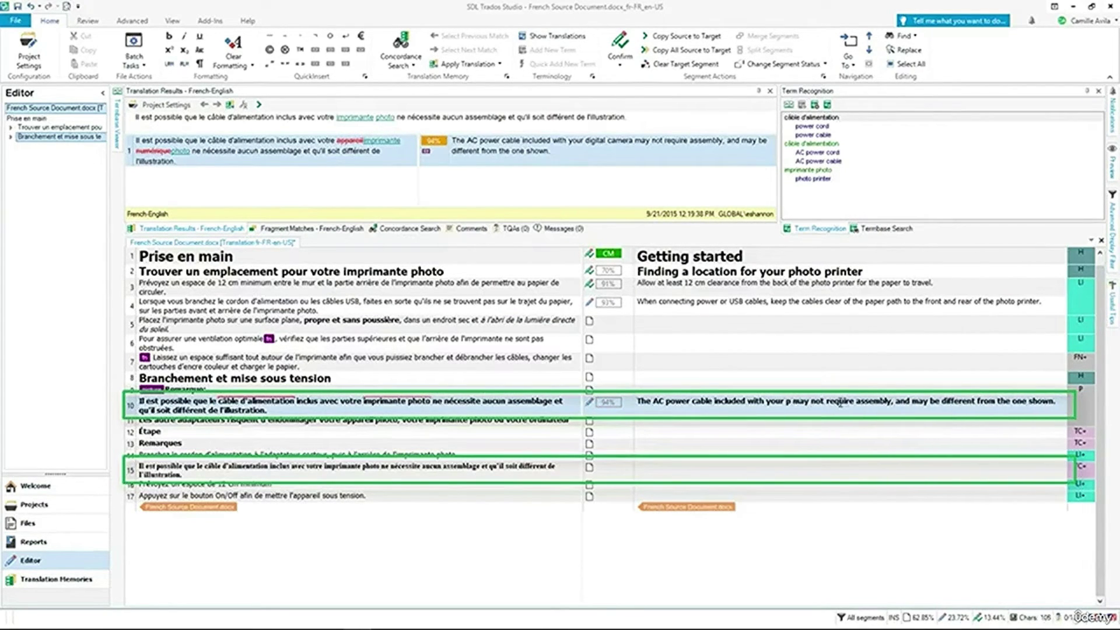
{"action": "type", "text": "p"}
{"action": "type", "text": "h"}
{"action": "key", "text": "Return"}
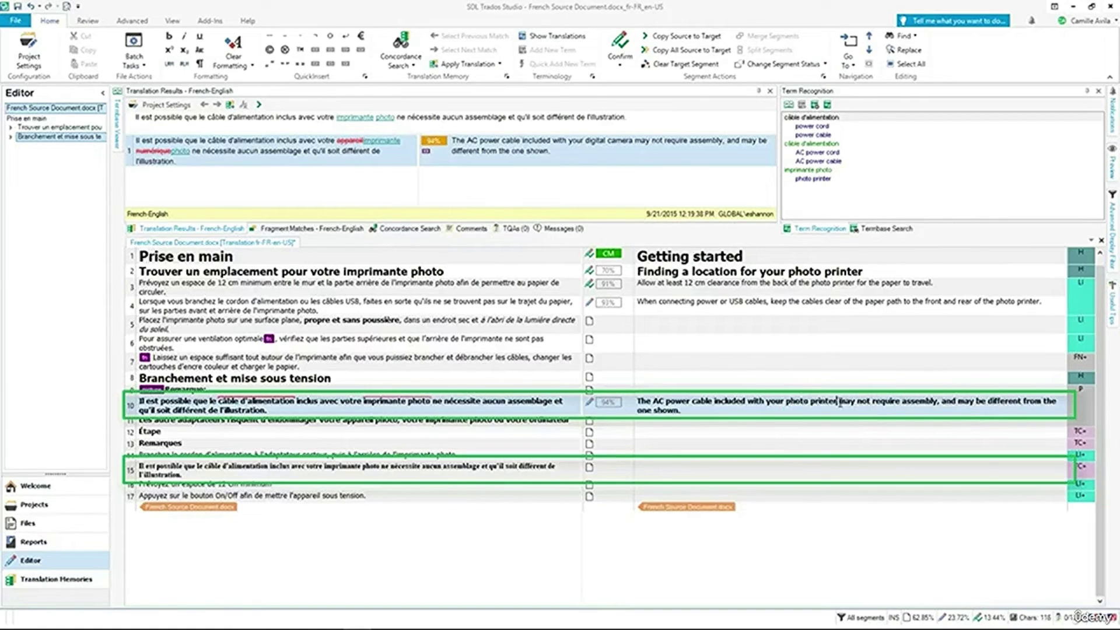
{"action": "key", "text": "End"}
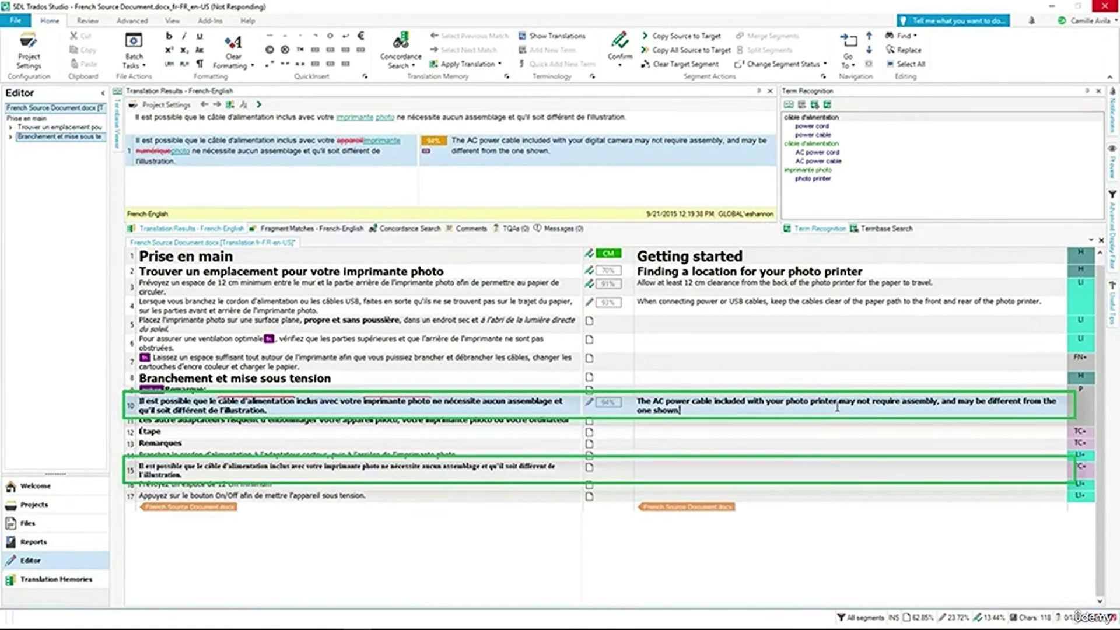
{"action": "key", "text": "ctrl+Return"}
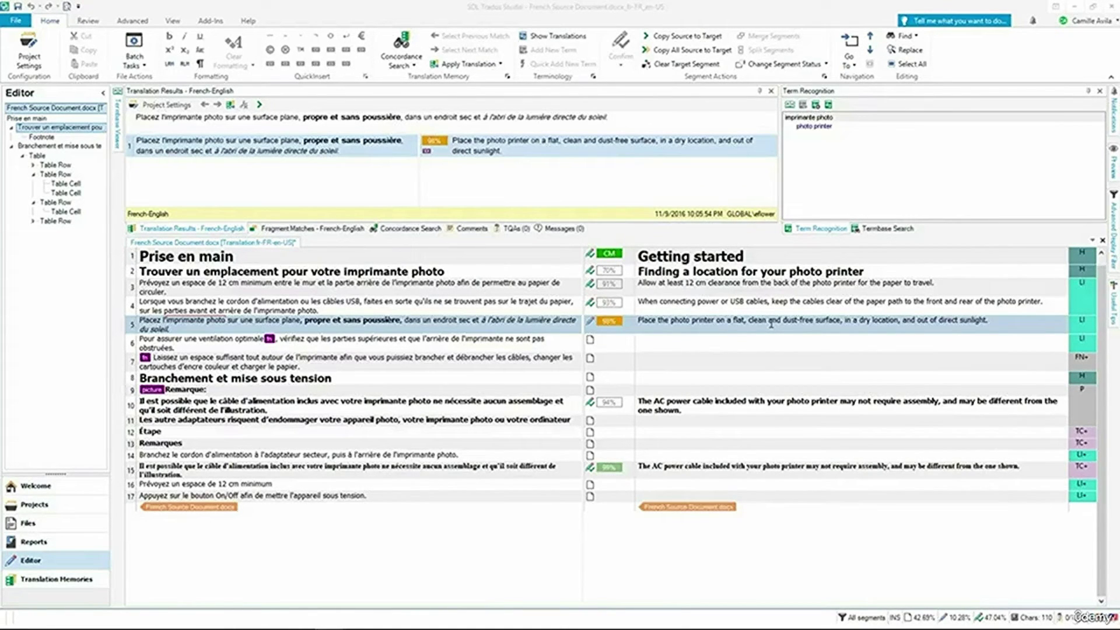
- Confirm segment 5's translation and generate the initial embedded preview of the target document
{"action": "key", "text": "ctrl+Return"}
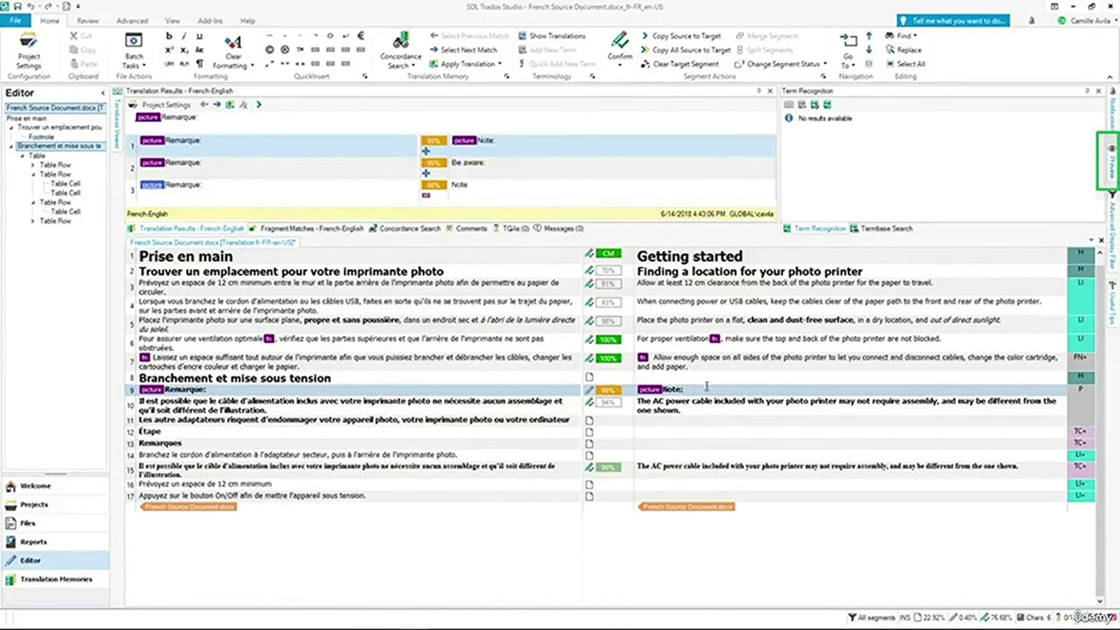
{"action": "left_click", "coordinate": [1112, 174]}
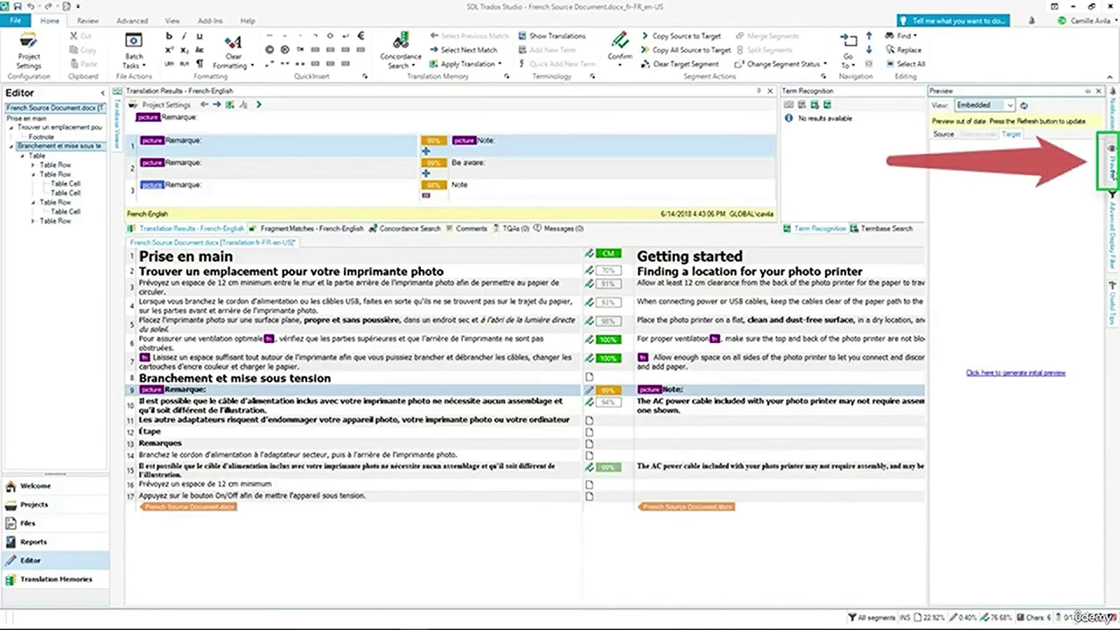
{"action": "left_click", "coordinate": [1003, 376]}
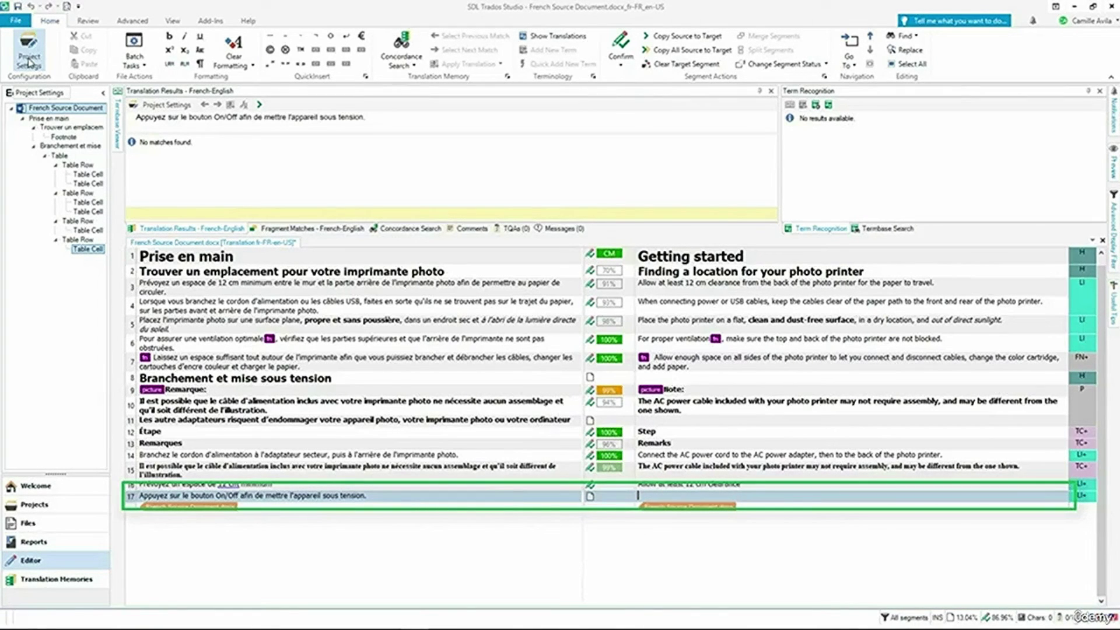
- Add SDL Language Cloud Machine Translation as a translation provider in the project settings and accept the settings
{"action": "left_click", "coordinate": [28, 61]}
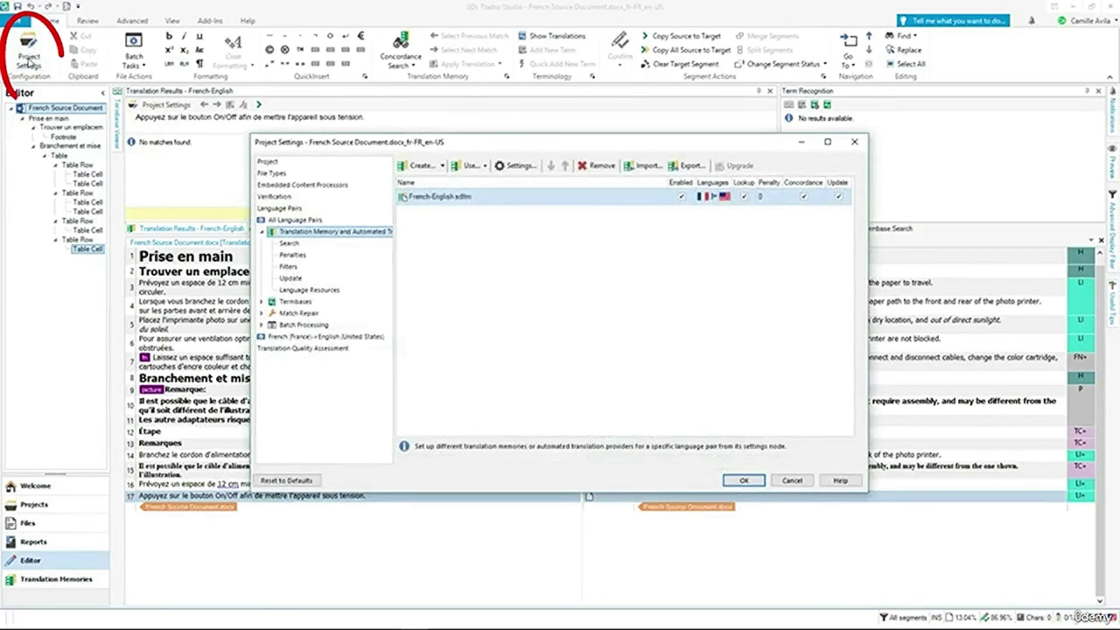
{"action": "left_click", "coordinate": [470, 166]}
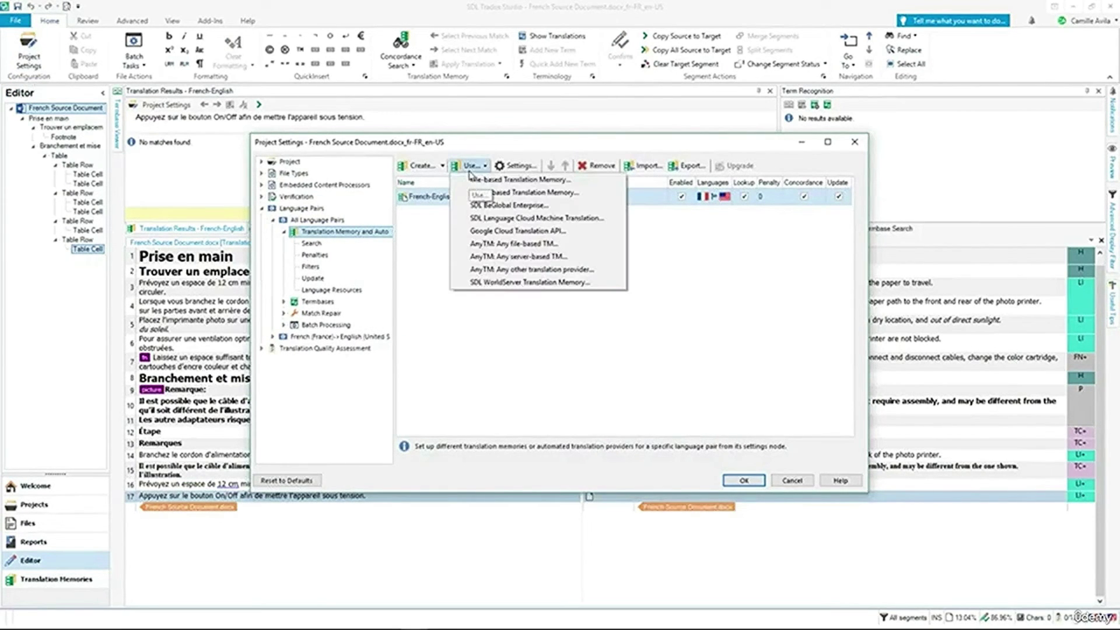
{"action": "left_click", "coordinate": [608, 222]}
{"action": "left_click", "coordinate": [726, 460]}
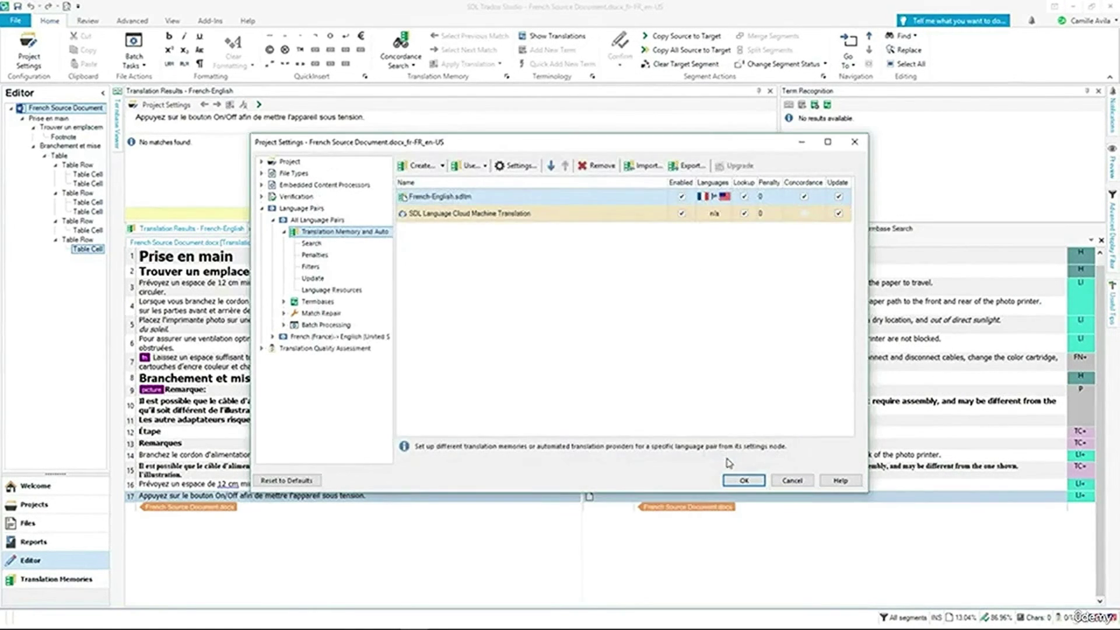
{"action": "left_click", "coordinate": [741, 481]}
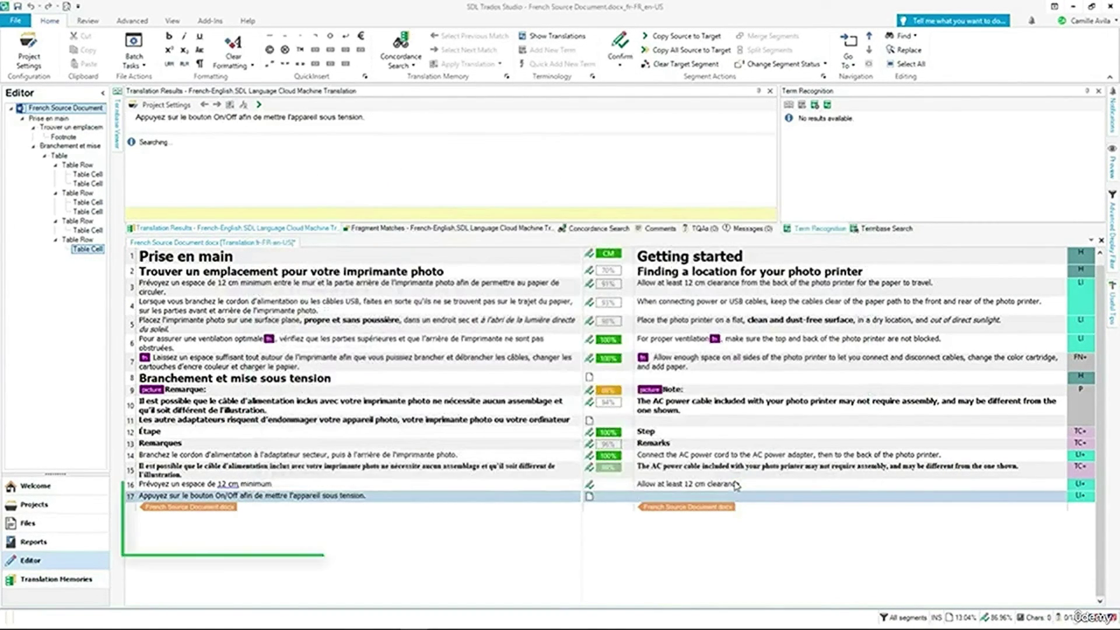
- Edit segment 17's machine translation to "Press the On/Off button to turn the power on." and confirm it
{"action": "key", "text": "ctrl+BackSpace"}
{"action": "key", "text": "ctrl+BackSpace"}
{"action": "key", "text": "ctrl+BackSpace"}
{"action": "type", "text": "the power o"}
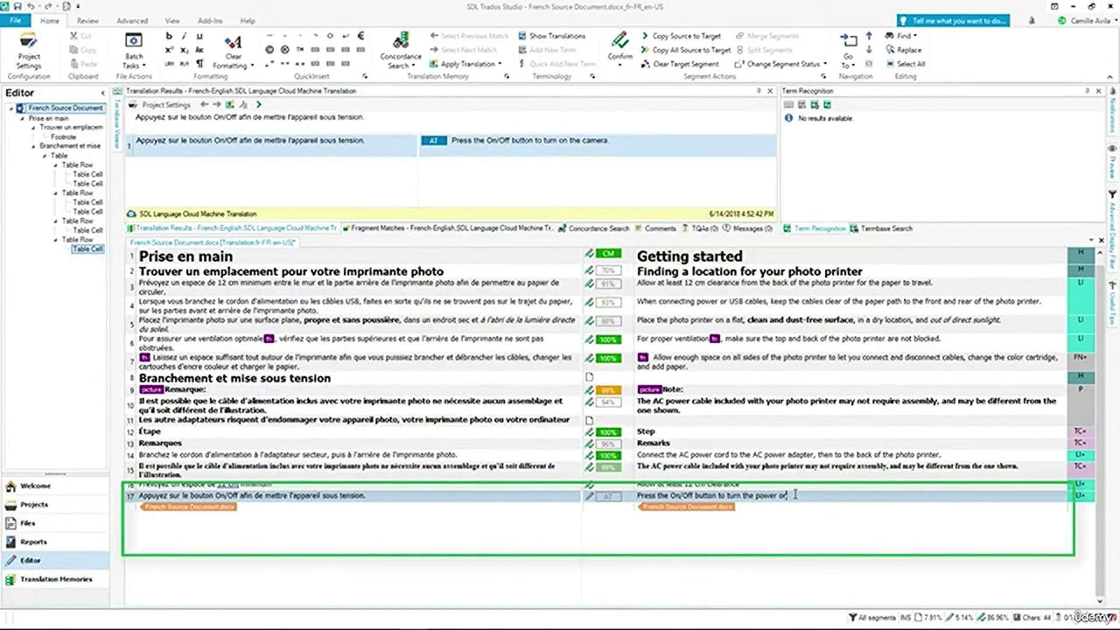
{"action": "type", "text": "n."}
{"action": "key", "text": "ctrl+Return"}
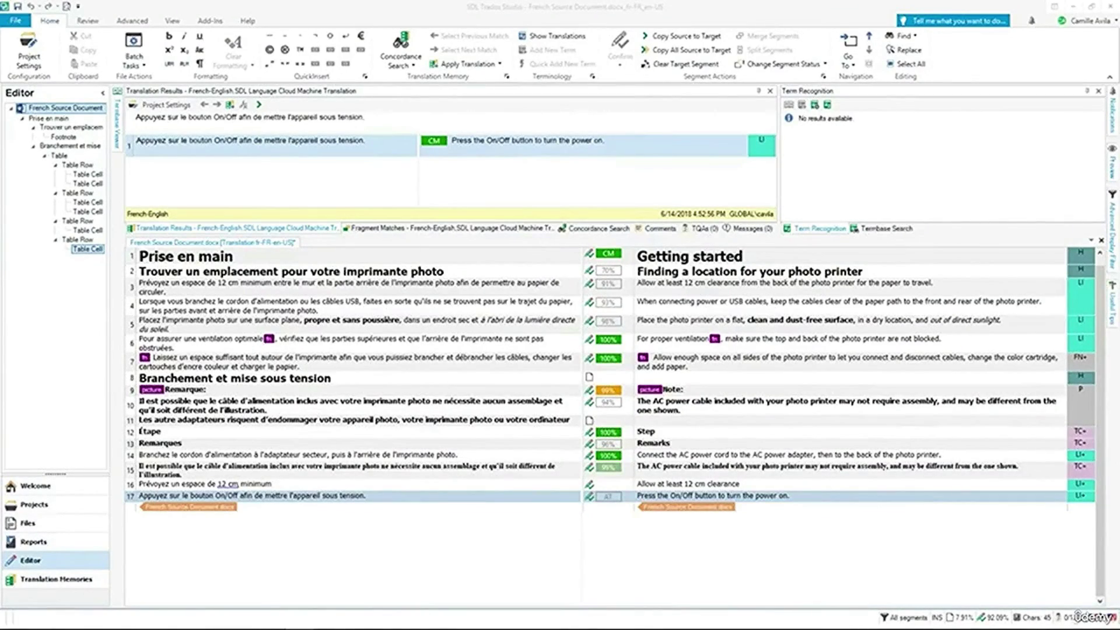
- Review the QA Checker 3.0 checks in the project's verification settings and close the settings
{"action": "left_click", "coordinate": [35, 57]}
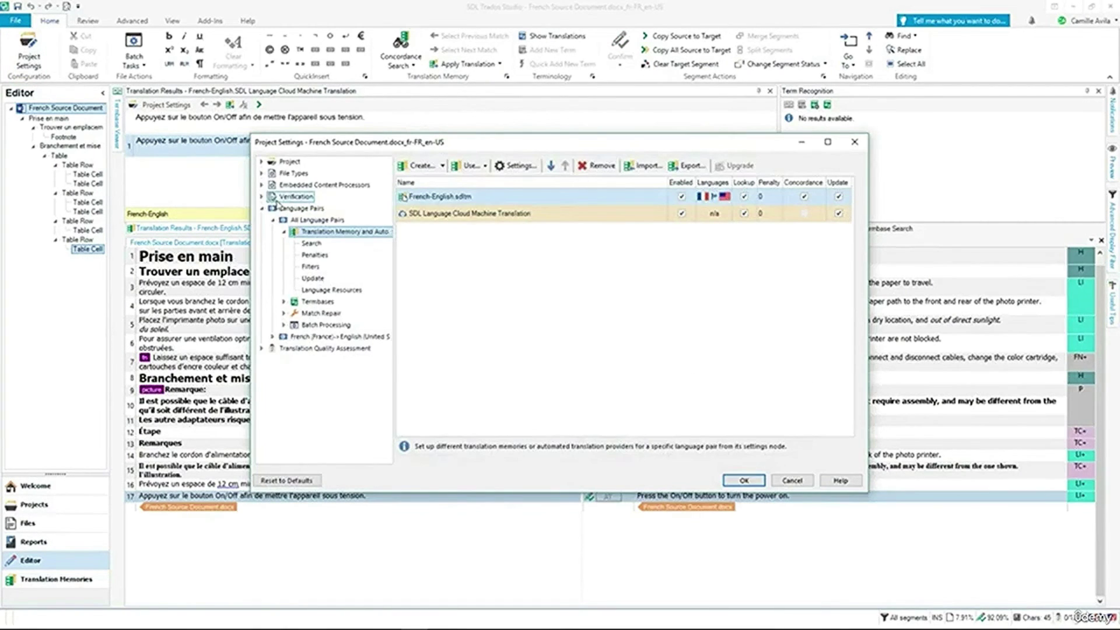
{"action": "left_click", "coordinate": [286, 197]}
{"action": "left_click", "coordinate": [287, 210]}
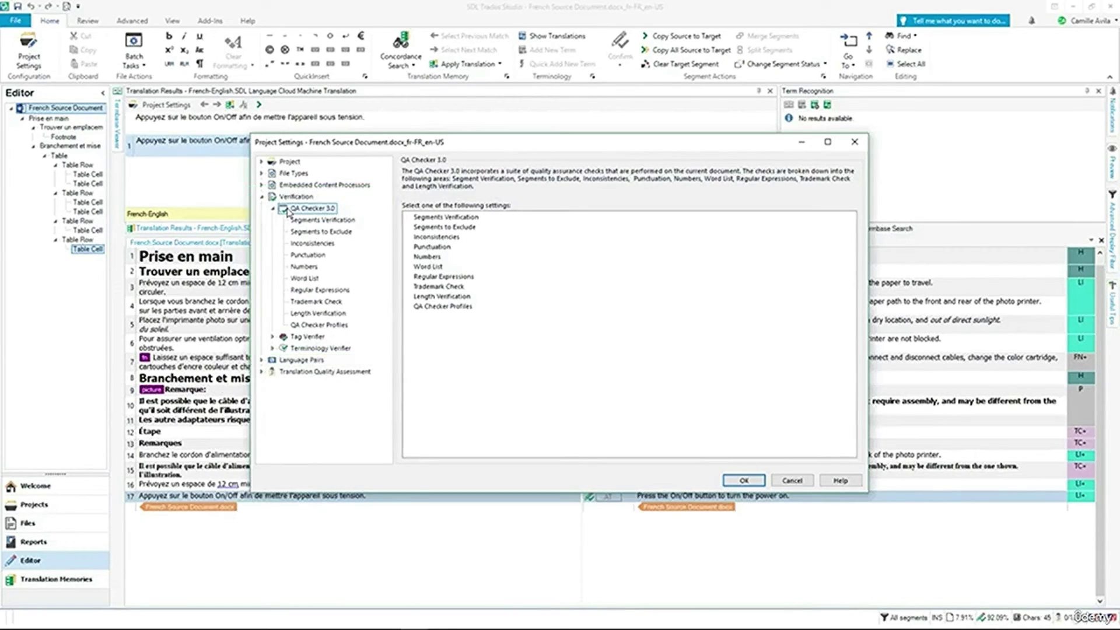
{"action": "left_click", "coordinate": [746, 481]}
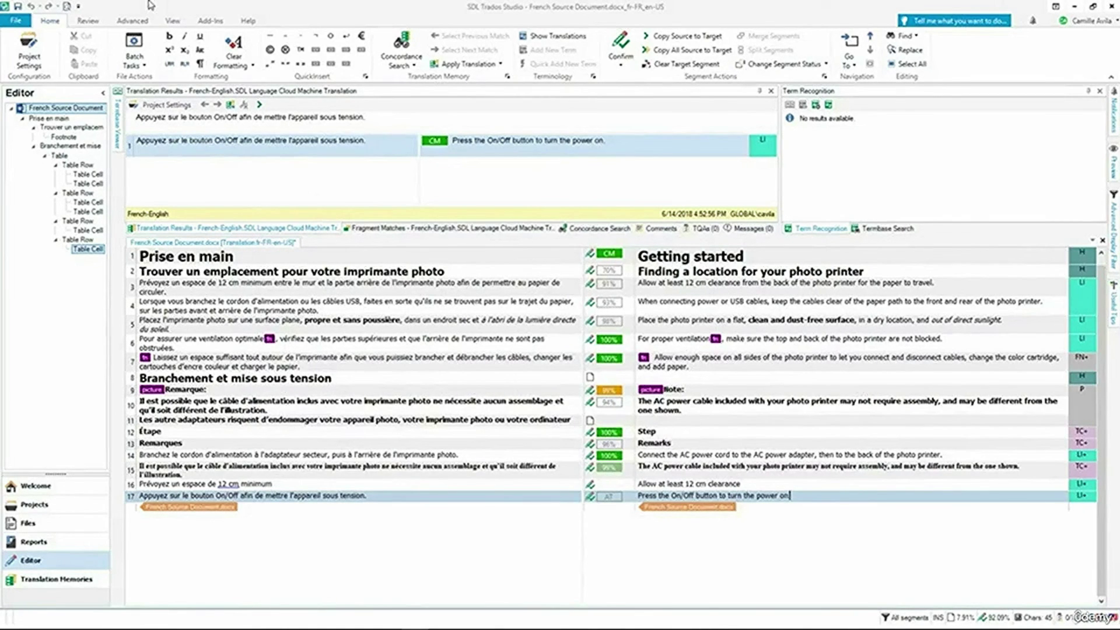
- Verify the document and go to the untranslated segment "Les autres adaptateurs" from its error message
{"action": "key", "text": "F8"}
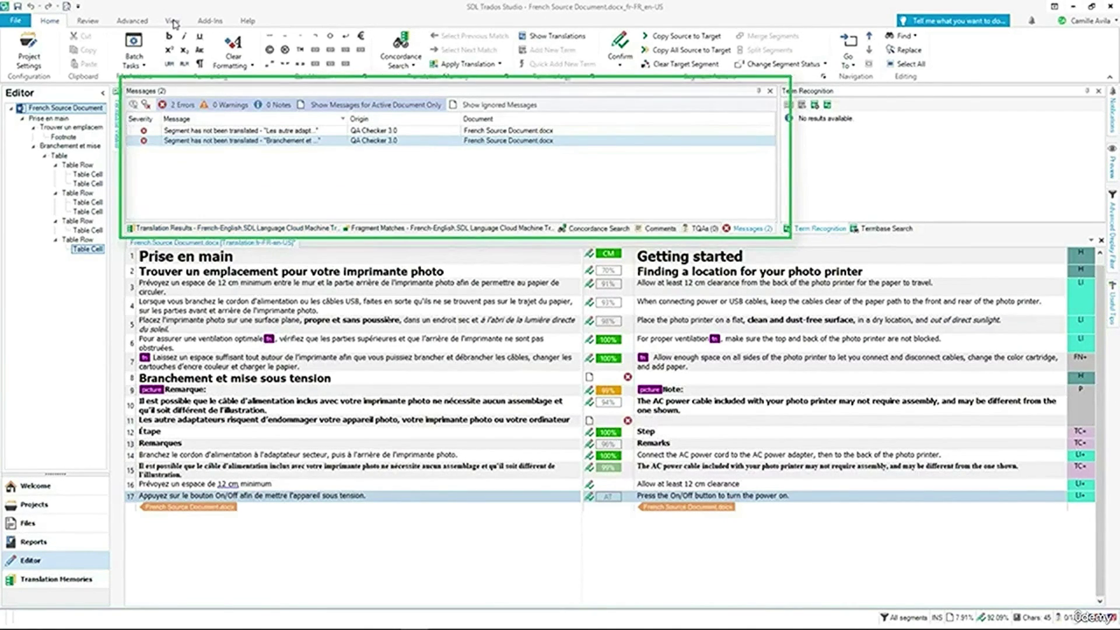
{"action": "double_click", "coordinate": [292, 132]}
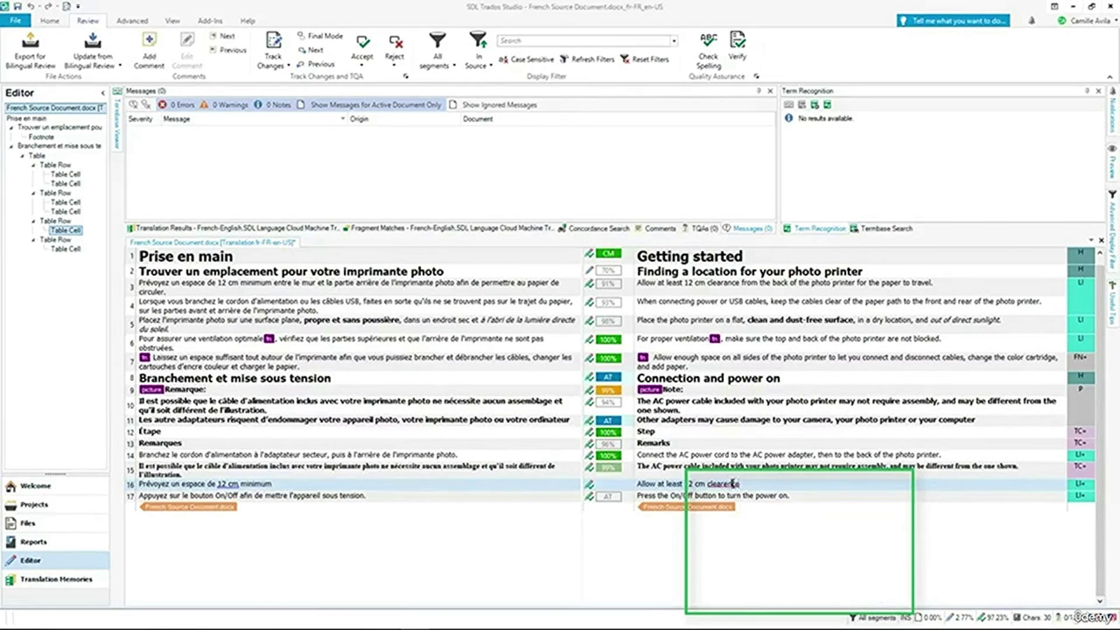
- Correct the misspelled last word in segment 16's translation with the spelling suggestion "clearance"
{"action": "right_click", "coordinate": [735, 483]}
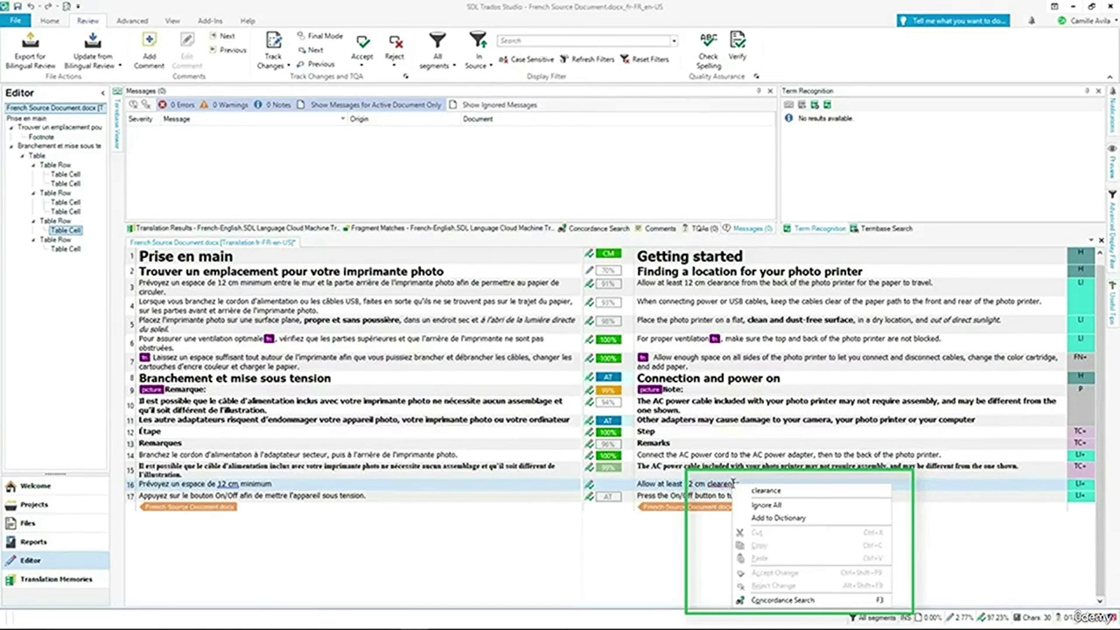
{"action": "left_click", "coordinate": [792, 493]}
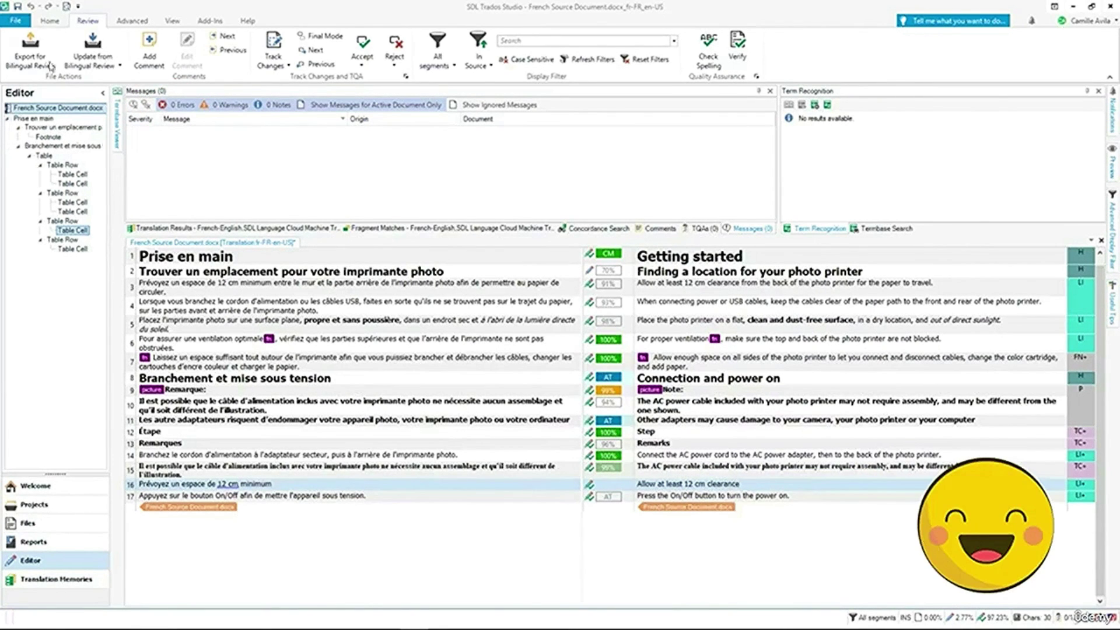
- Save the translated target as English Target Document.docx in the DropFiles folder
{"action": "left_click", "coordinate": [47, 22]}
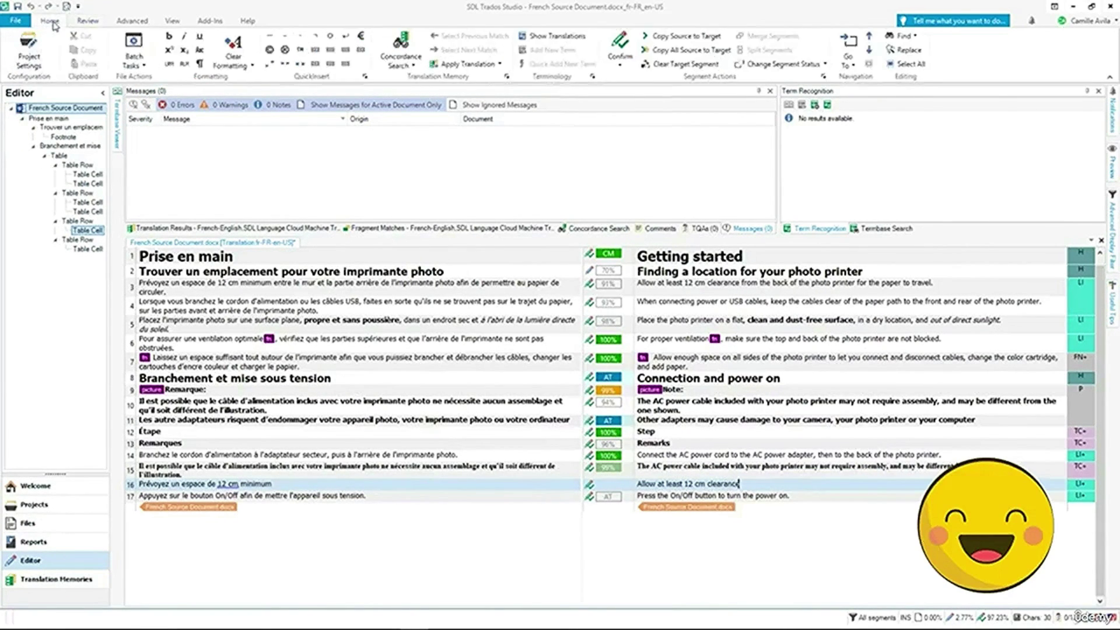
{"action": "left_click", "coordinate": [17, 21]}
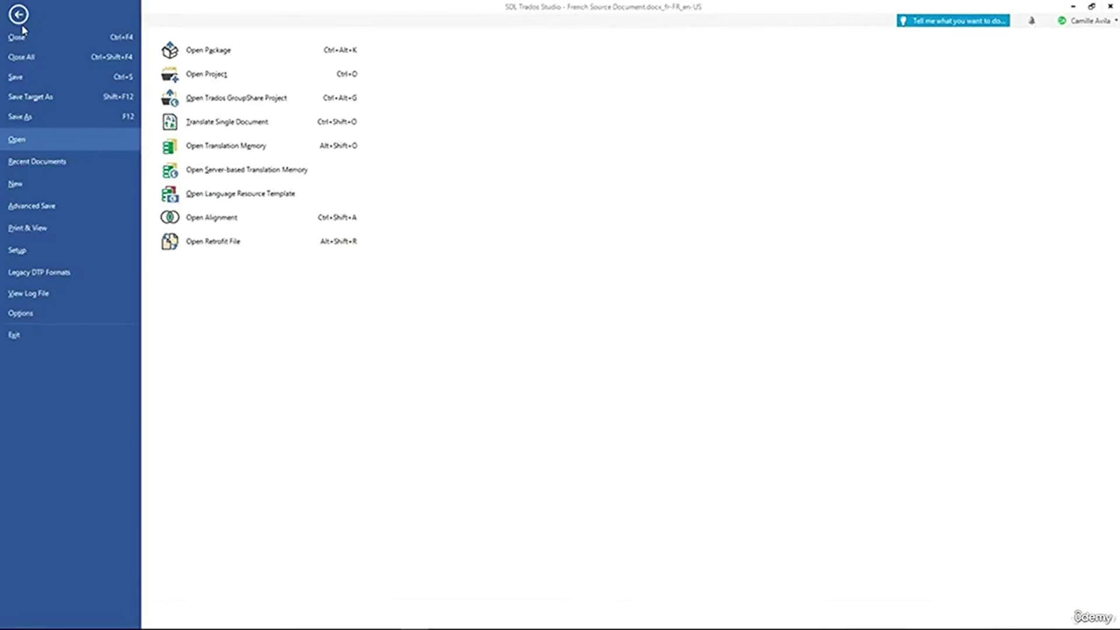
{"action": "left_click", "coordinate": [21, 111]}
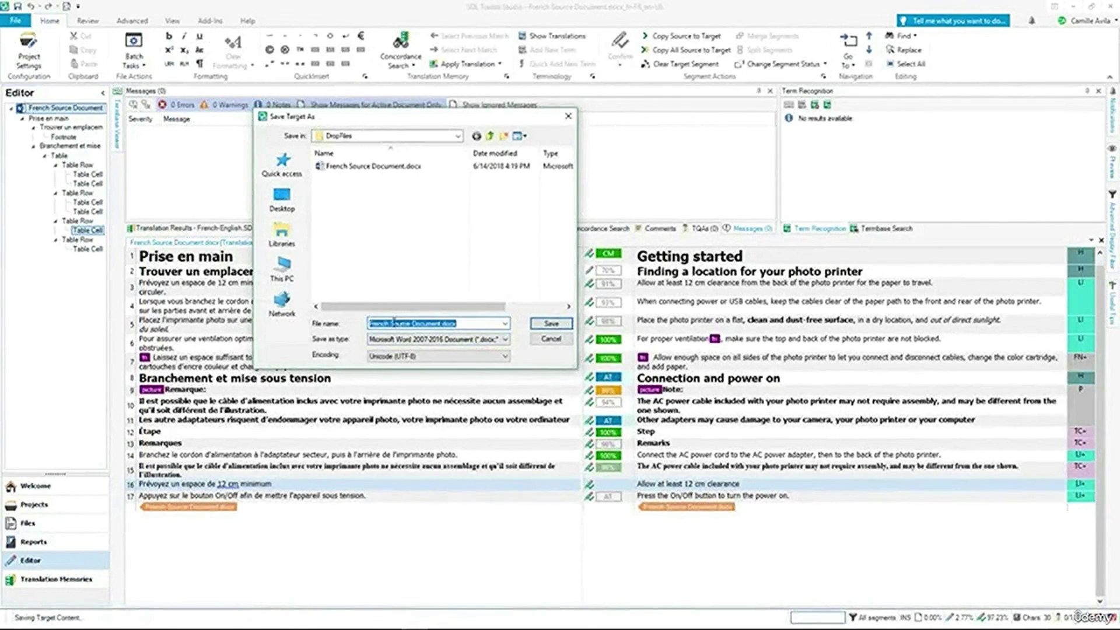
{"action": "key", "text": "Return"}
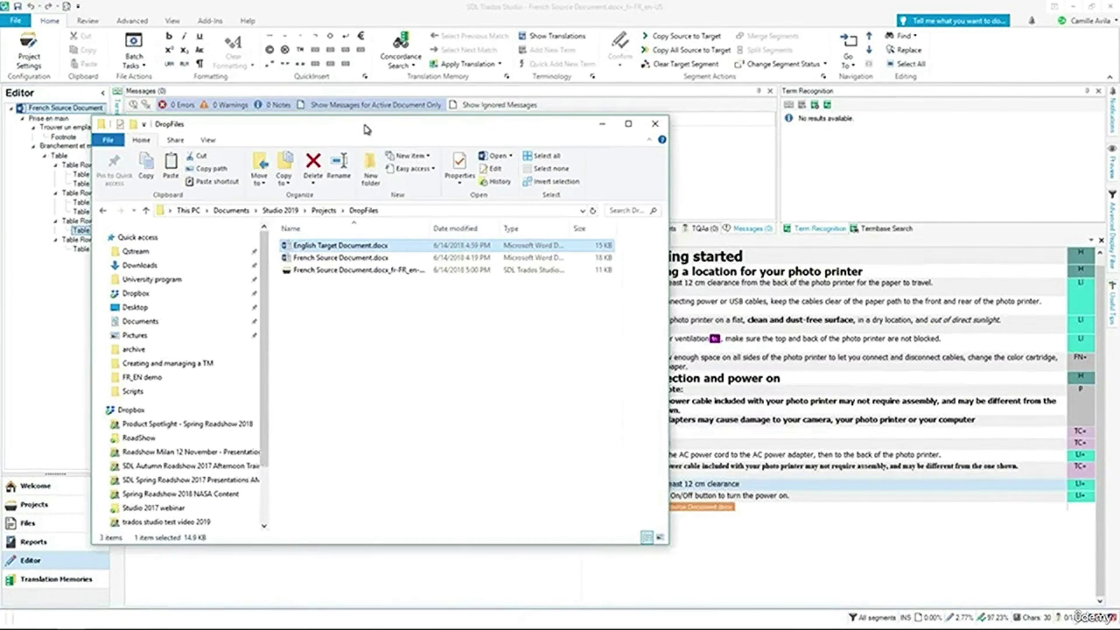